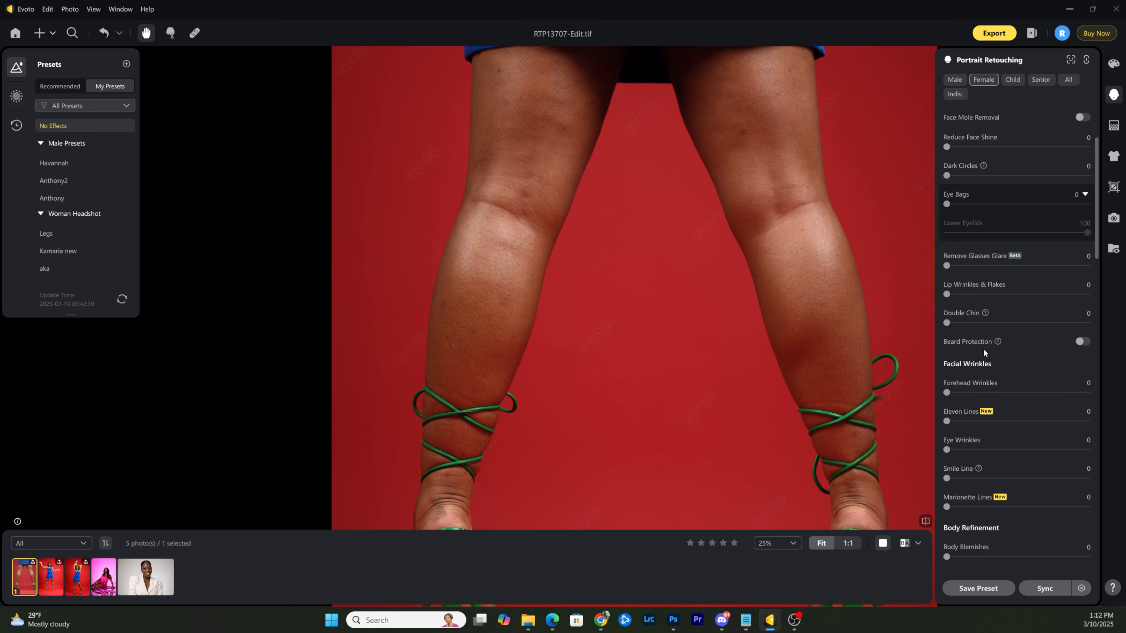
- Set Body Blemishes to 79 on the leg photo with the Female portrait retouching settings
scroll(975, 311, up, 2)
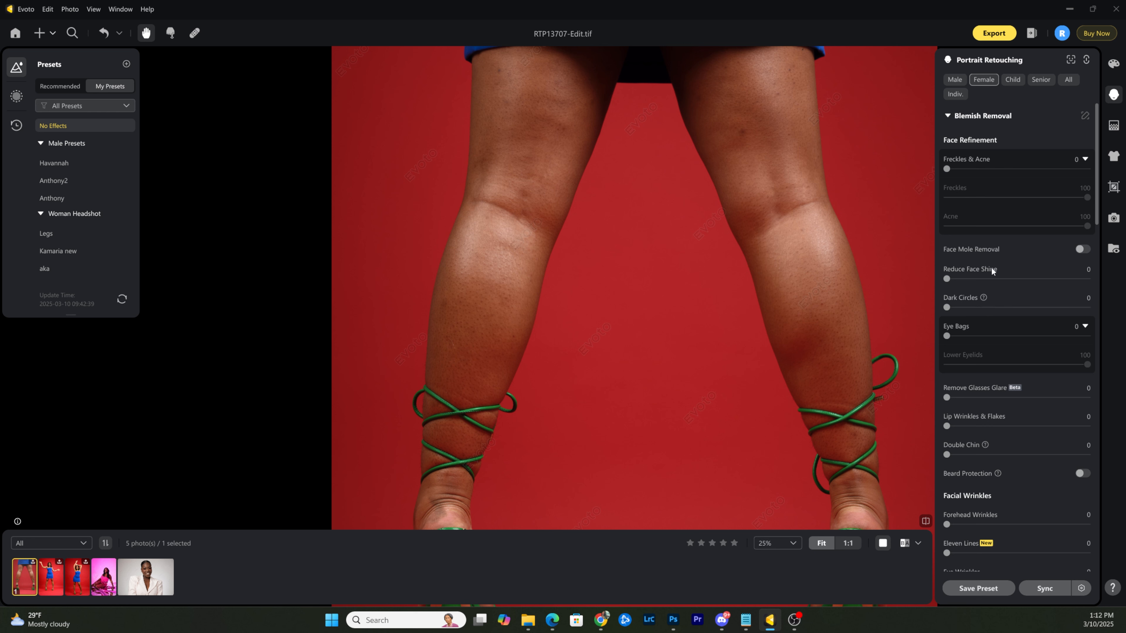
scroll(1000, 226, down, 2)
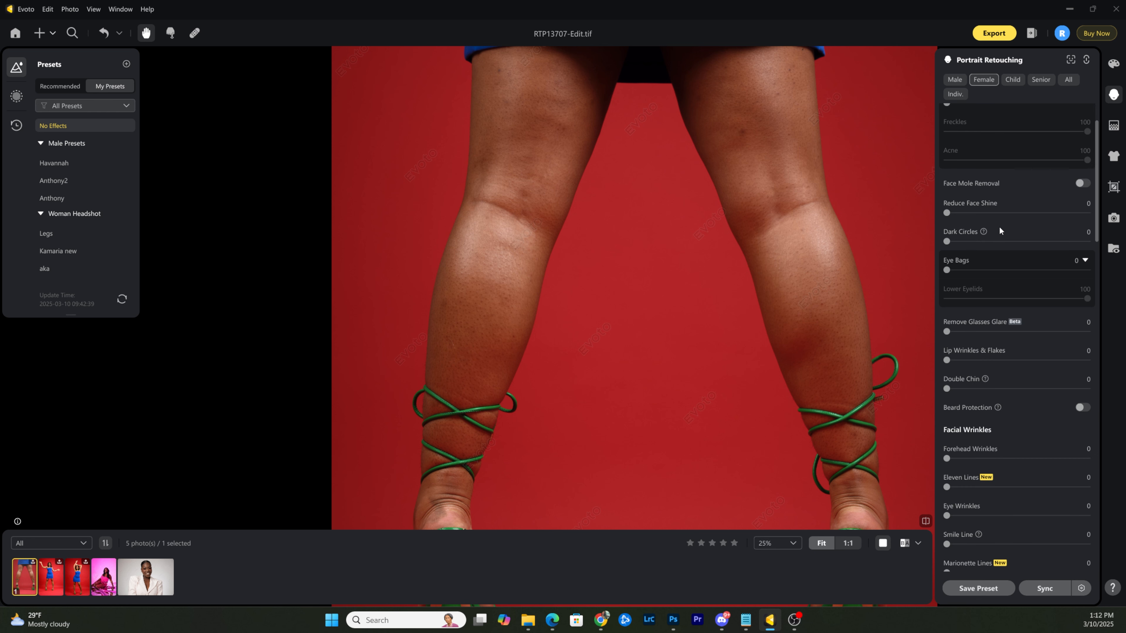
scroll(984, 165, up, 2)
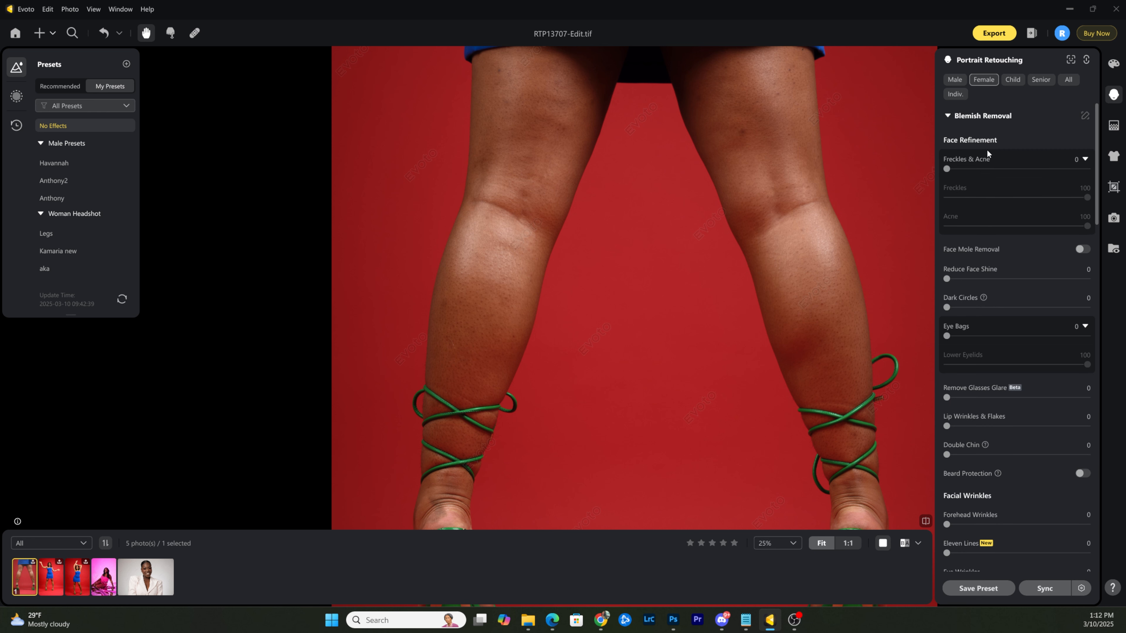
scroll(989, 299, down, 8)
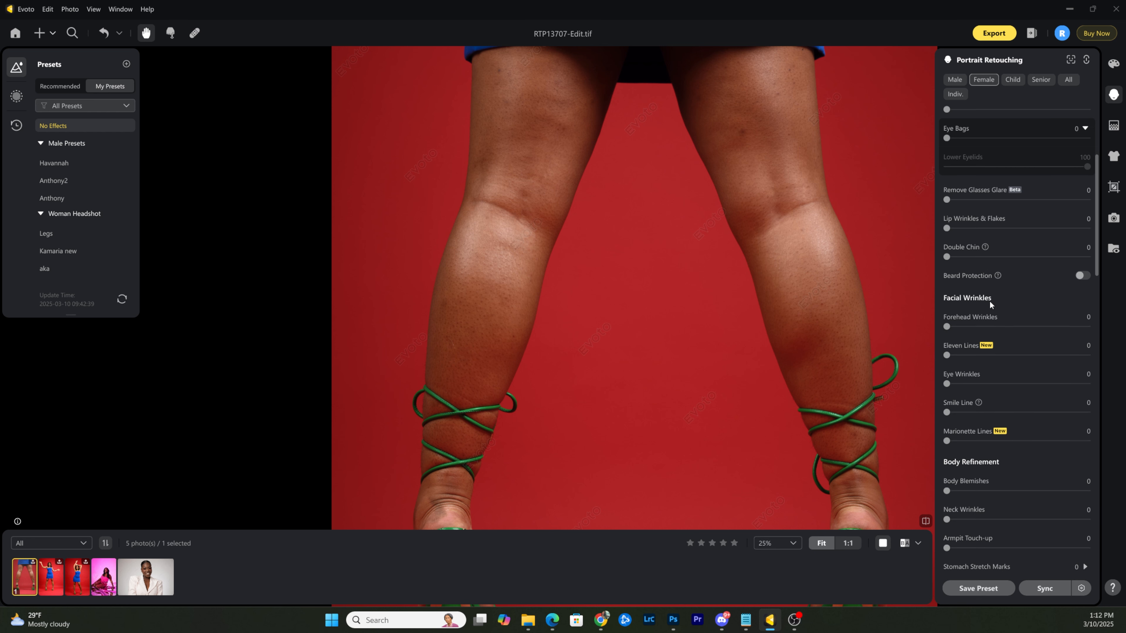
scroll(989, 301, down, 2)
drag(947, 358, 1079, 360)
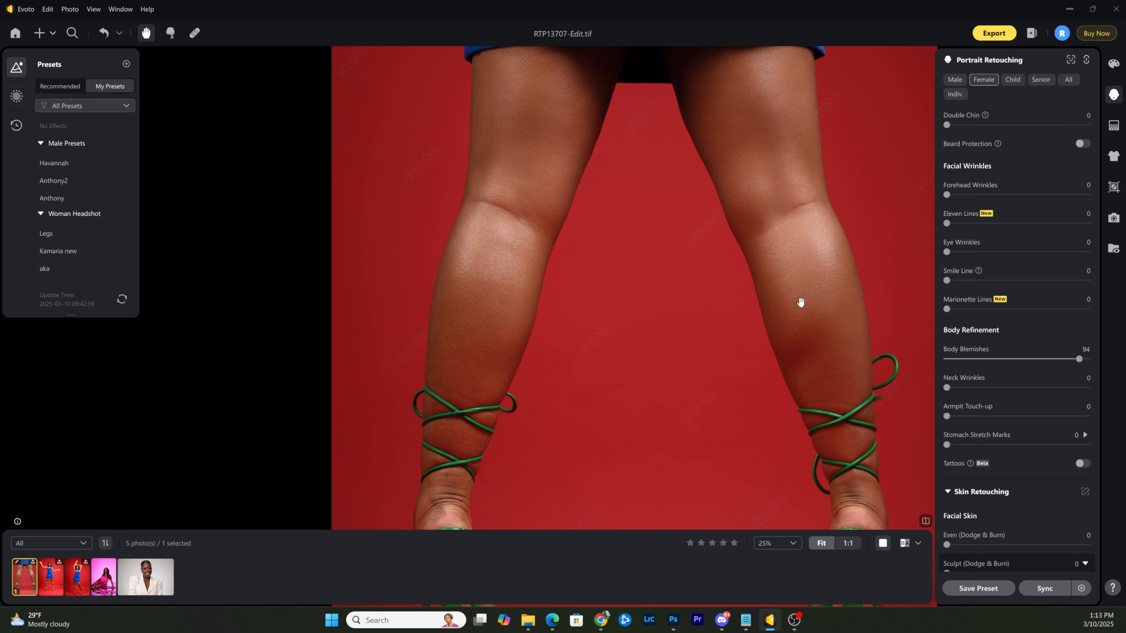
mouse_move(1079, 359)
mouse_down()
mouse_move(953, 360)
mouse_move(1059, 360)
mouse_up()
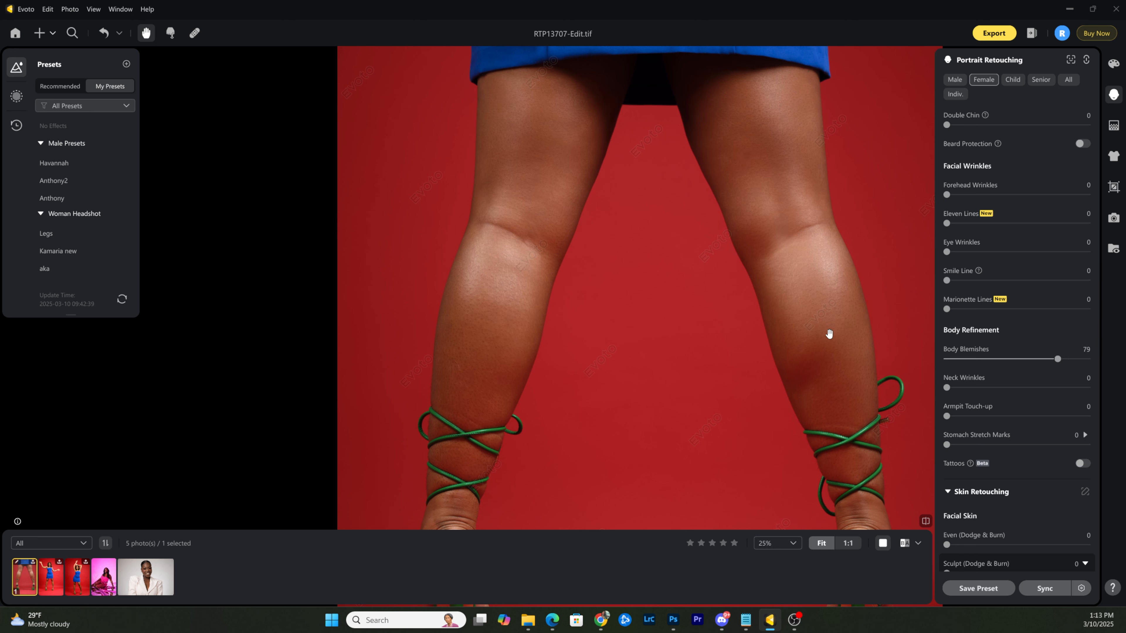
- Set the Body Skin Even (Dodge & Burn) to 100 and Frequency Separation to 70, and check the whole leg photo
scroll(1011, 392, down, 2)
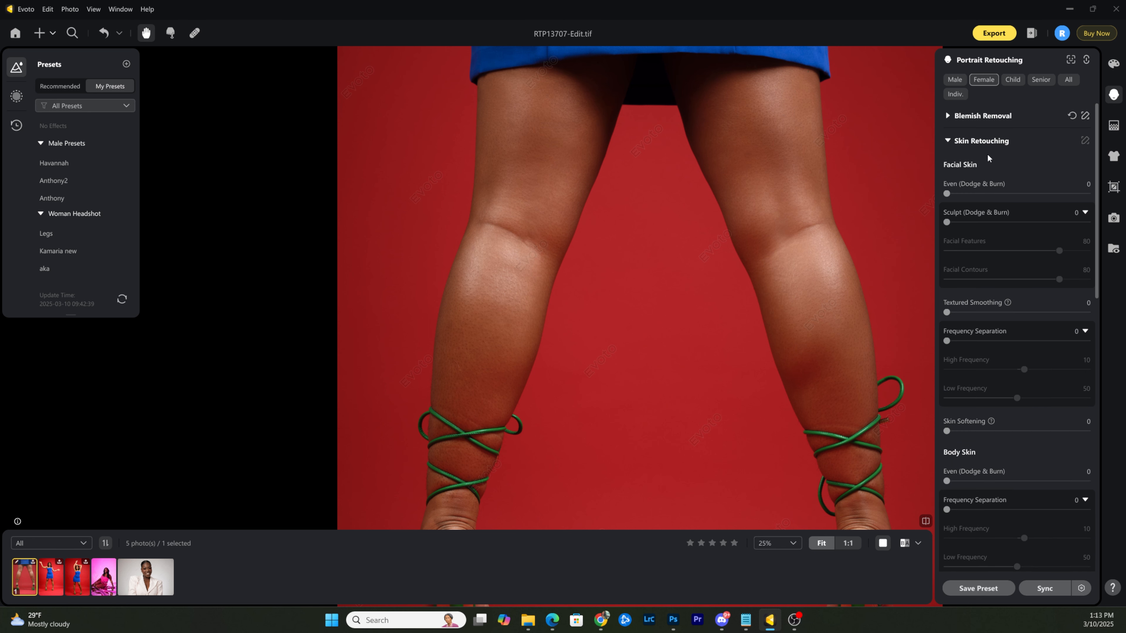
scroll(1004, 305, down, 2)
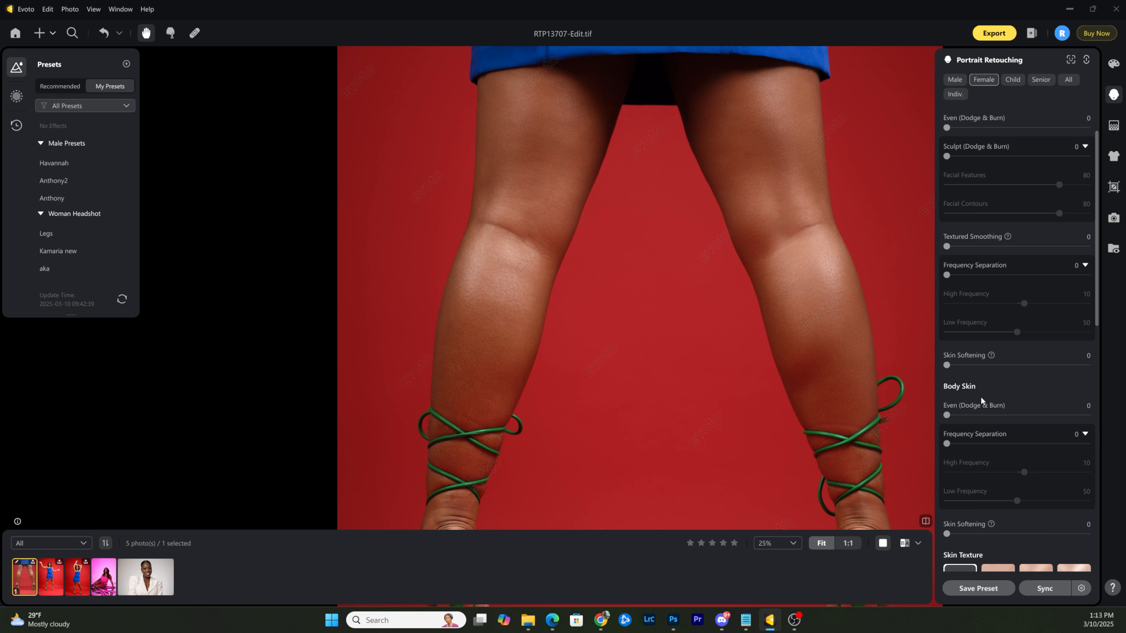
scroll(980, 398, up, 2)
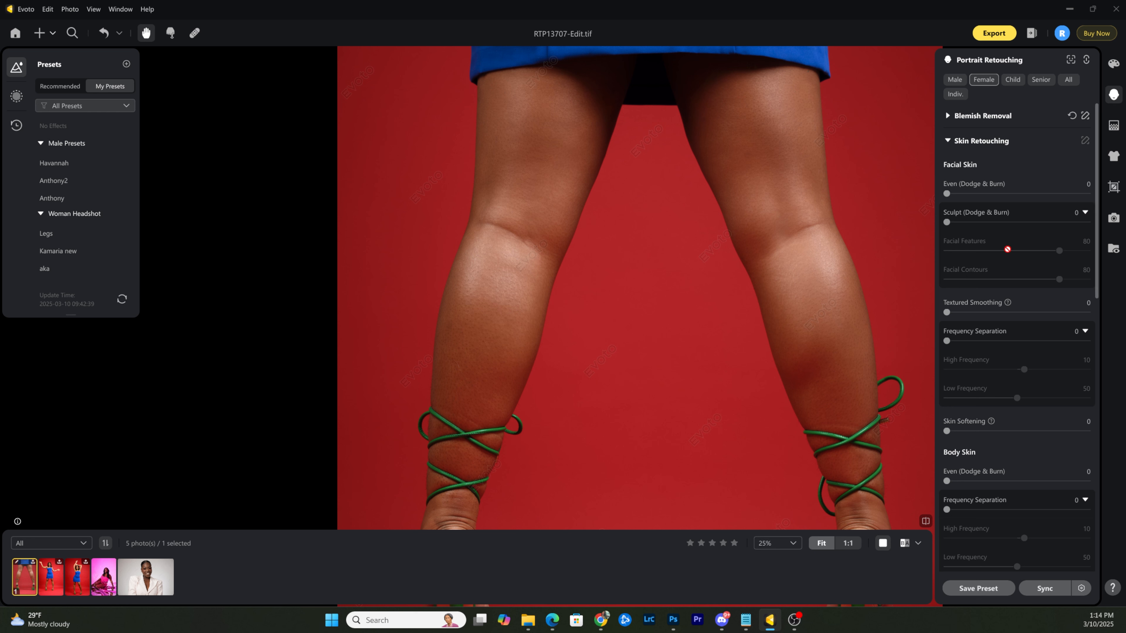
scroll(998, 257, down, 3)
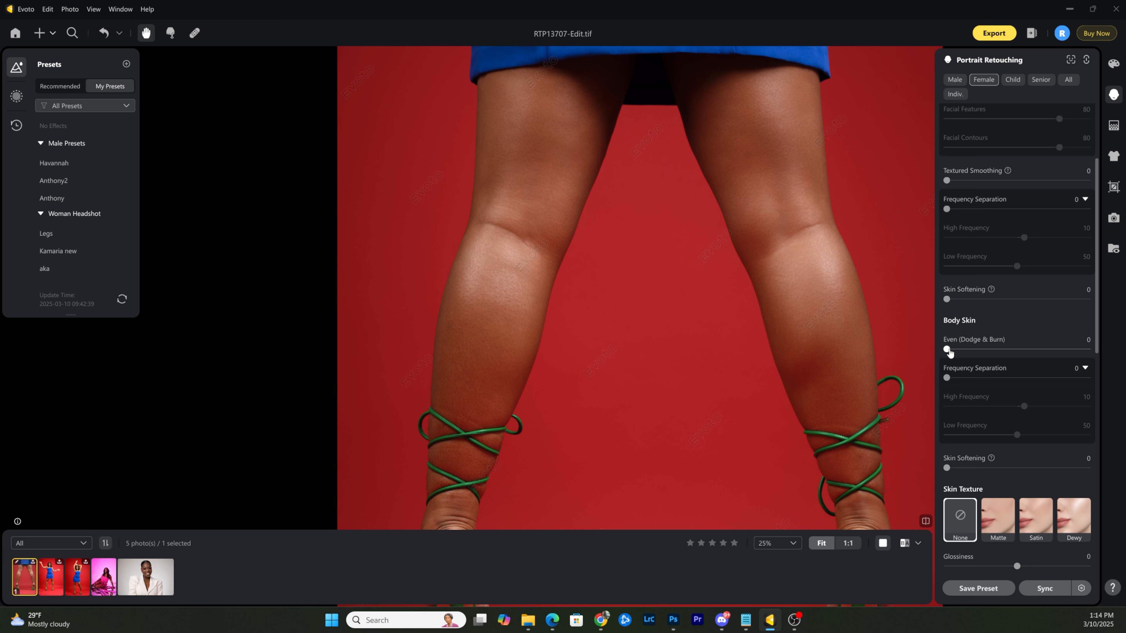
mouse_move(948, 351)
mouse_down()
mouse_move(1118, 362)
mouse_move(944, 352)
mouse_up()
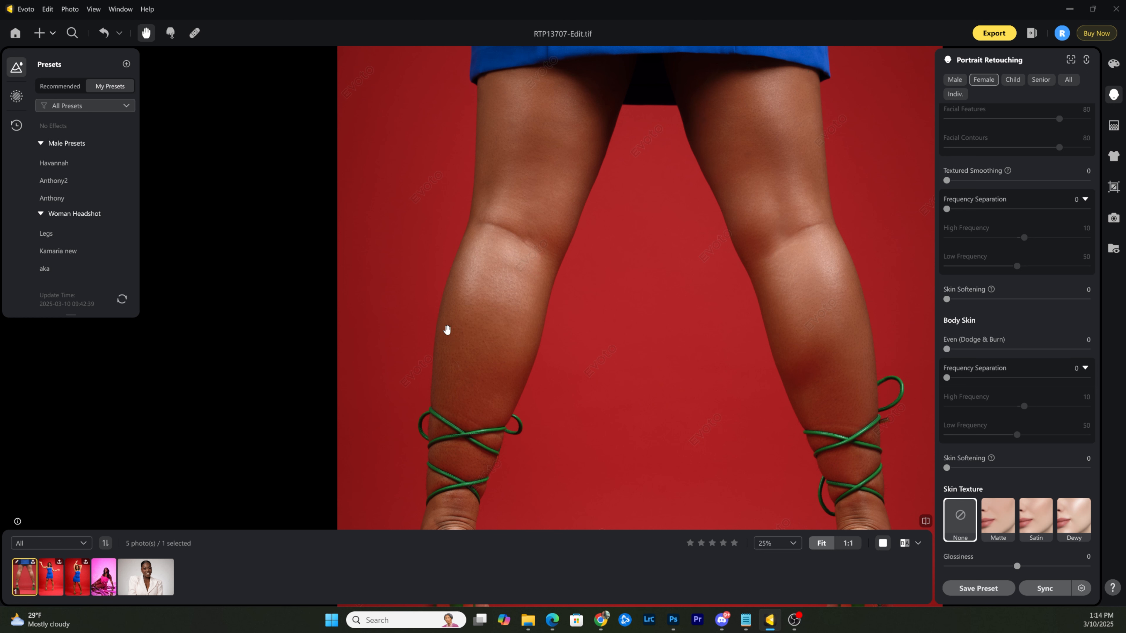
drag(947, 351, 1100, 358)
drag(948, 378, 1044, 382)
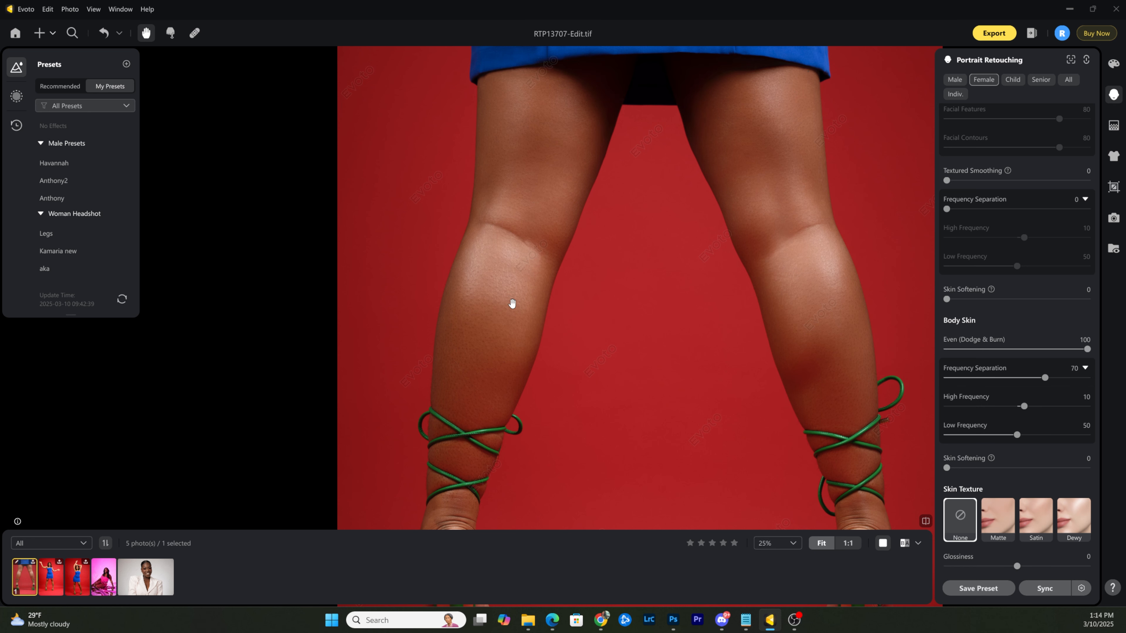
scroll(537, 309, up, 1)
scroll(757, 304, down, 3)
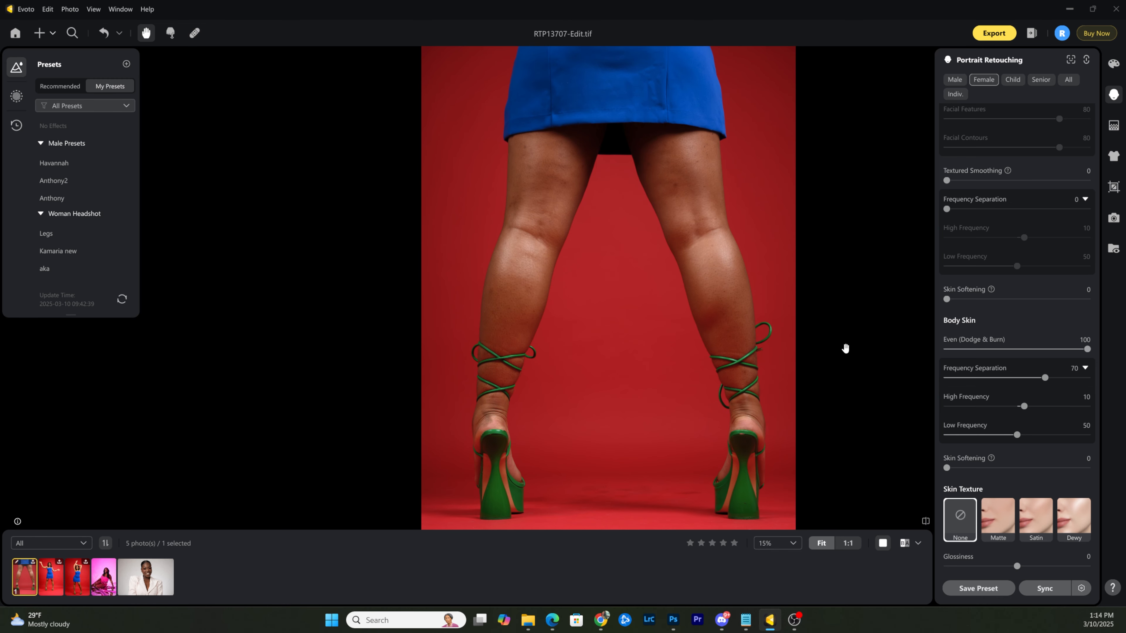
scroll(688, 290, down, 2)
scroll(688, 291, up, 2)
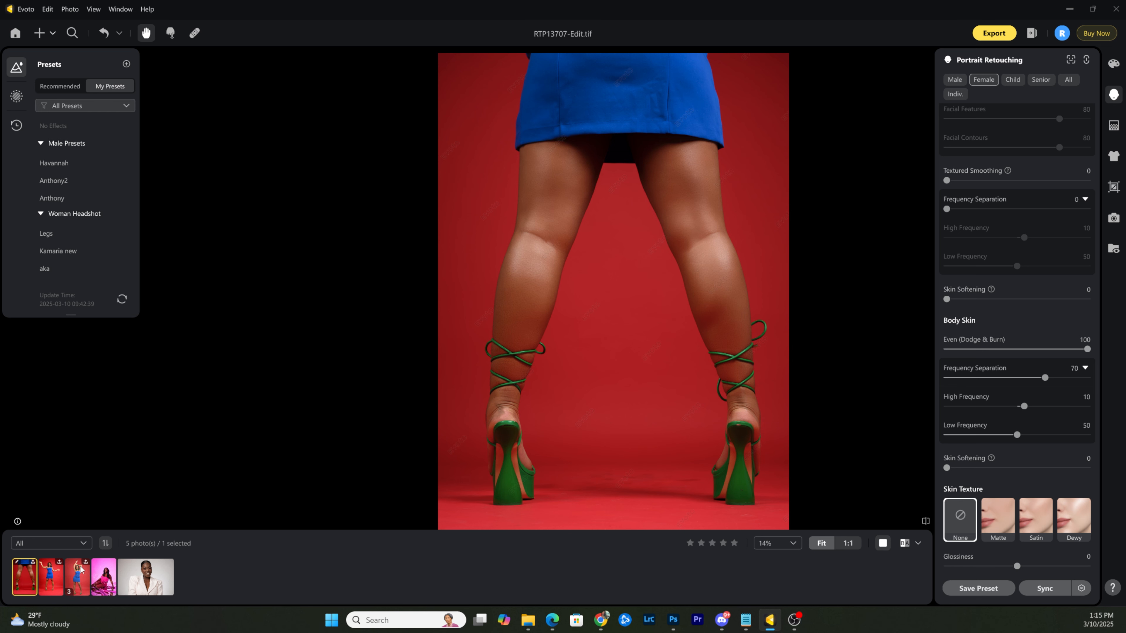
- Open the headshot of the woman in the white blazer and set Freckles & Acne to 86 in Blemish Removal
click(142, 577)
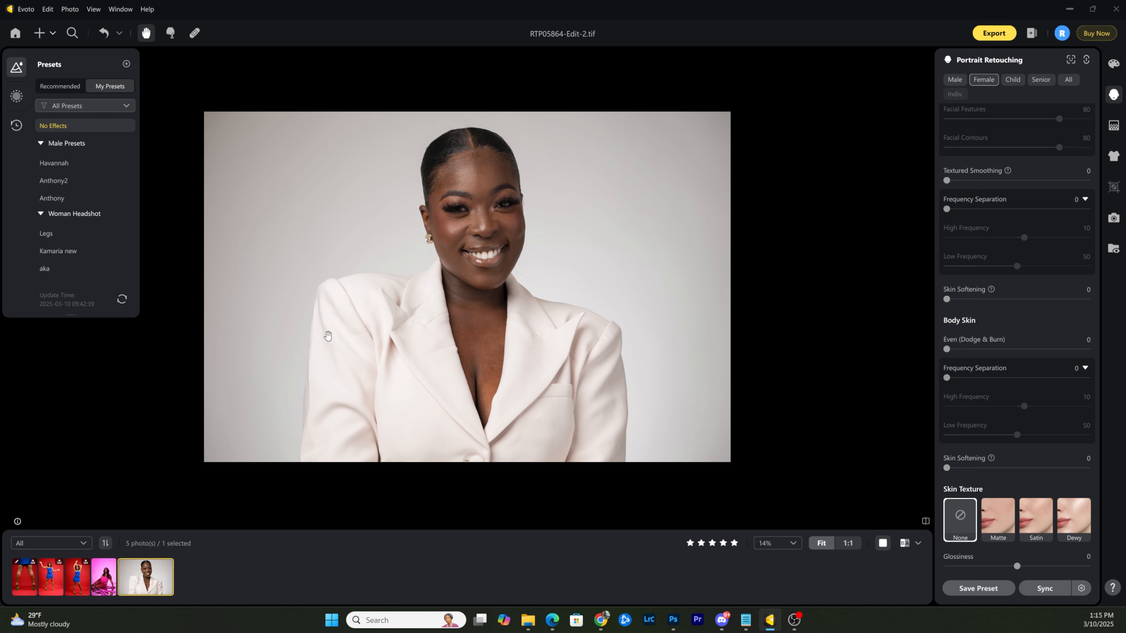
scroll(459, 257, up, 1)
scroll(459, 257, up, 1)
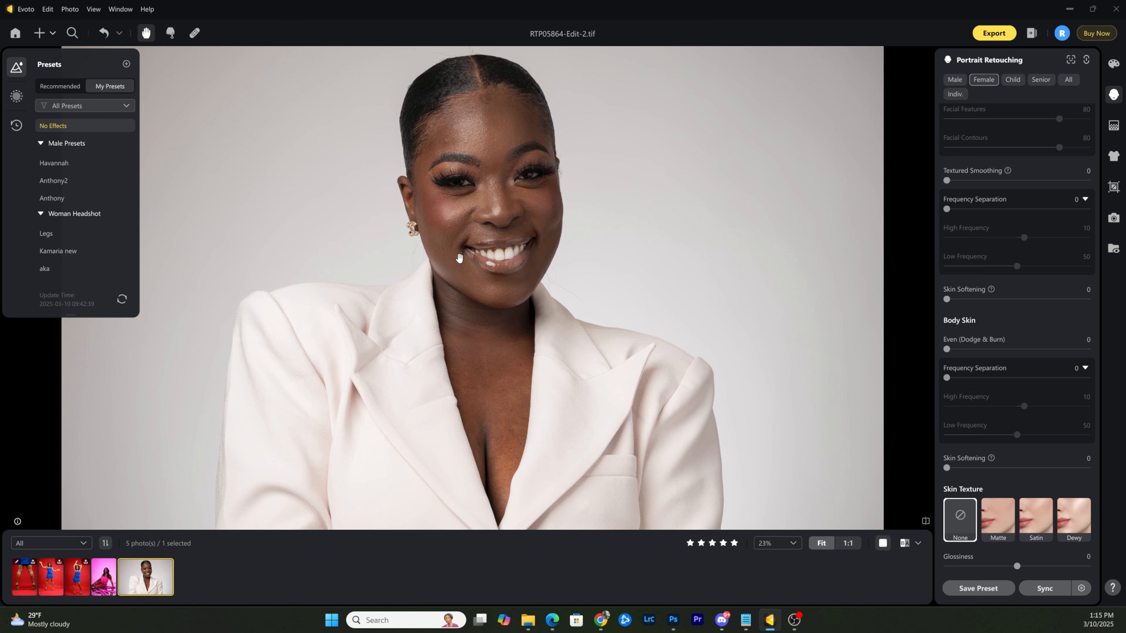
scroll(459, 256, down, 2)
scroll(460, 253, up, 1)
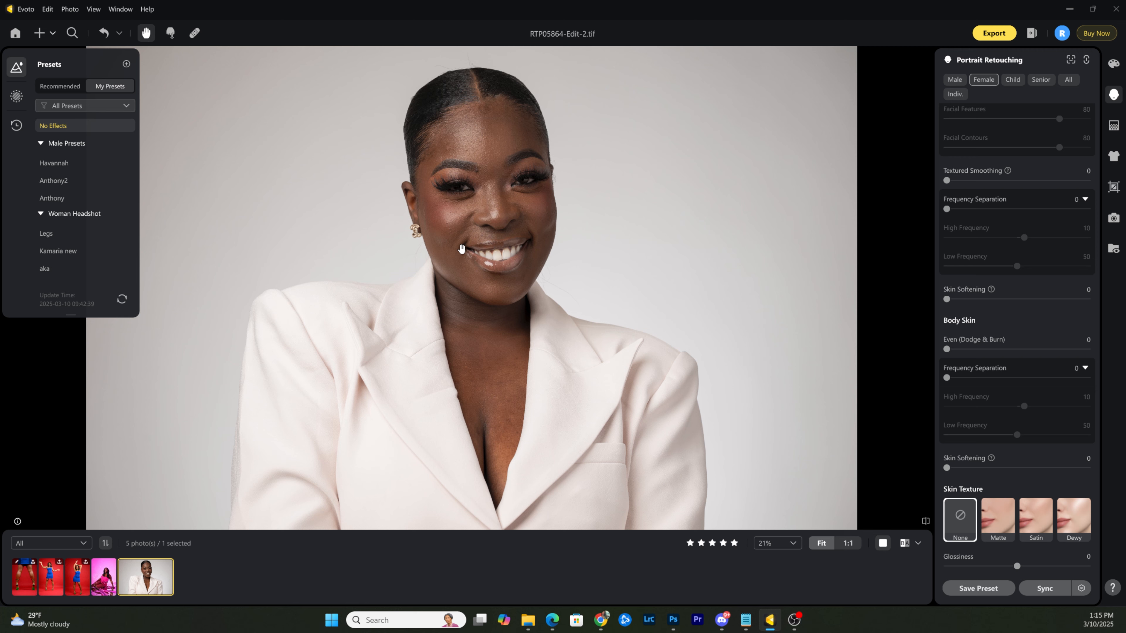
scroll(466, 310, up, 1)
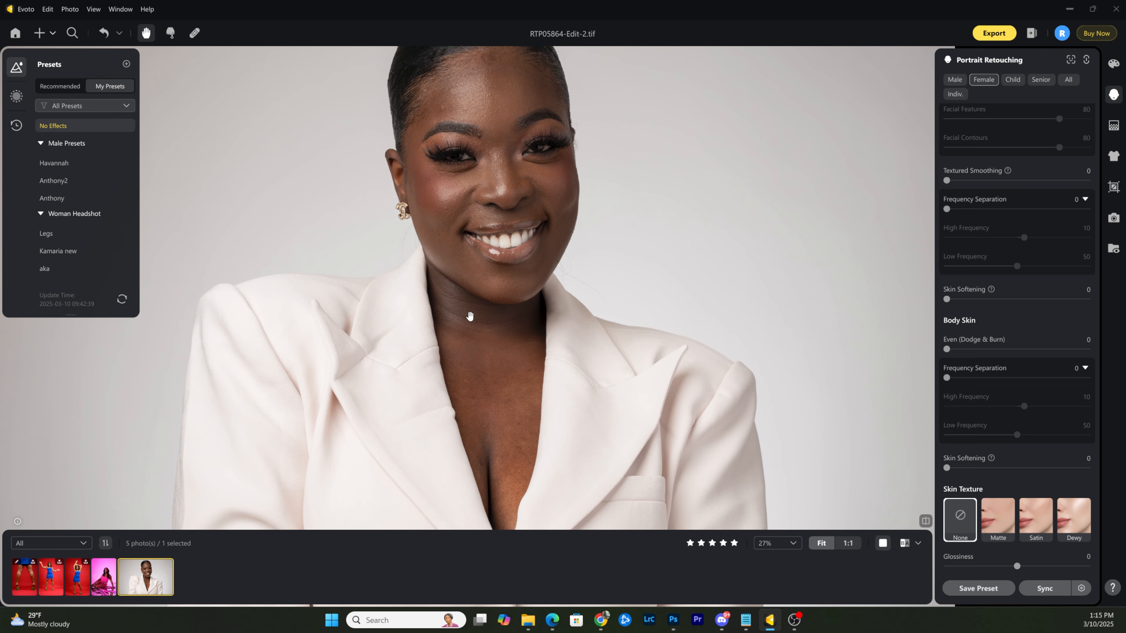
scroll(470, 316, down, 2)
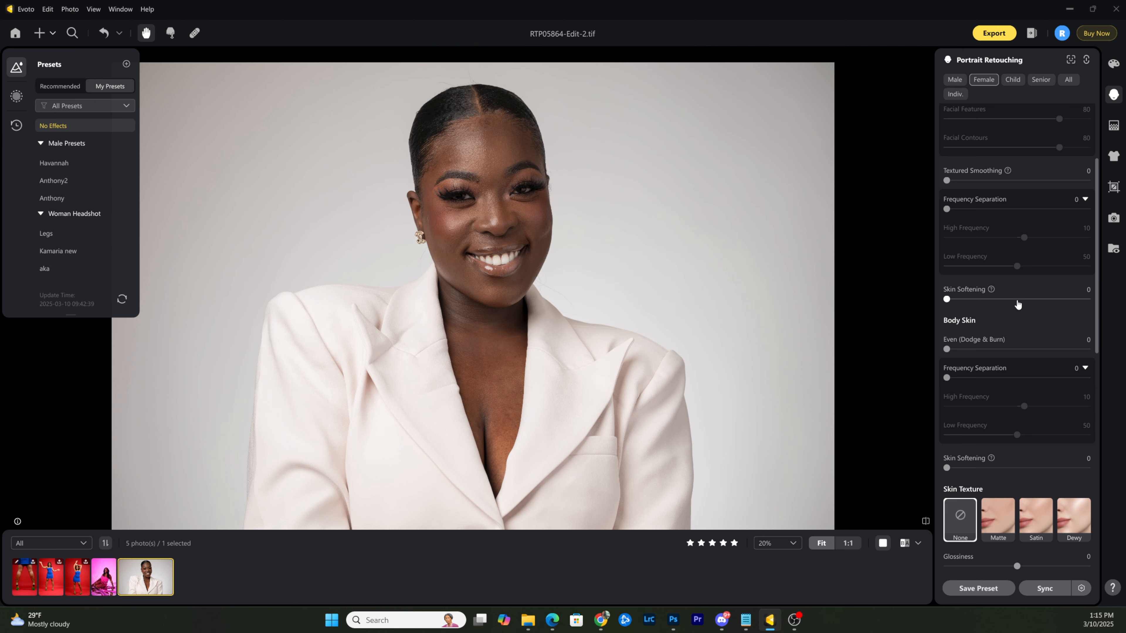
scroll(1018, 208, up, 5)
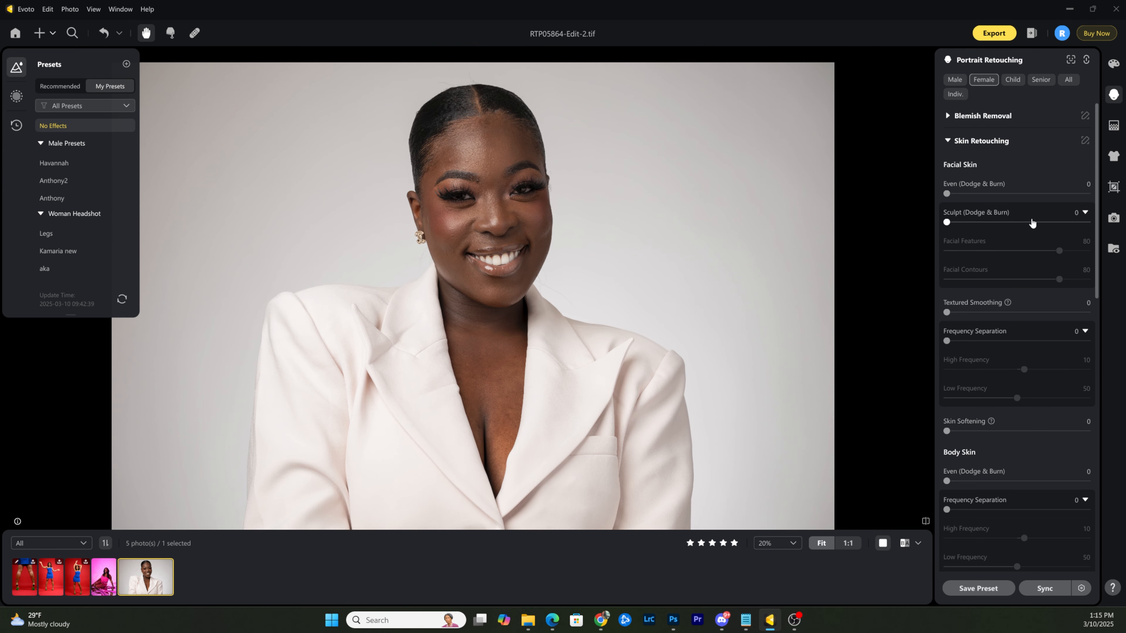
click(959, 117)
drag(947, 168, 1068, 168)
scroll(453, 215, up, 1)
drag(586, 332, 596, 277)
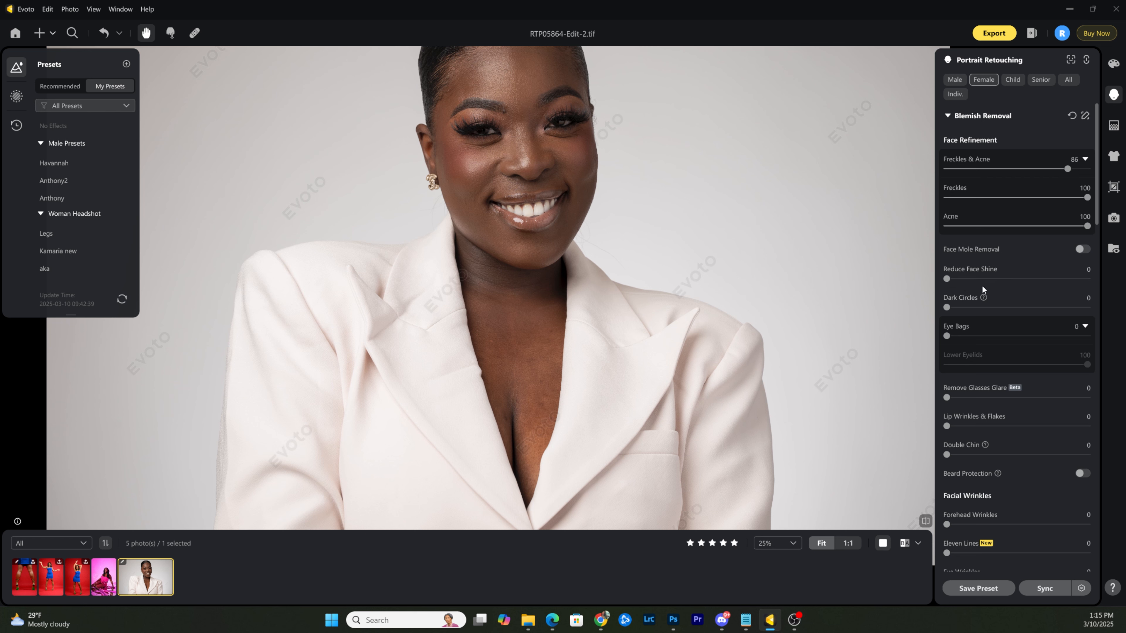
- Set Eleven Lines to 100 in the headshot's Facial Wrinkles settings
scroll(985, 326, down, 5)
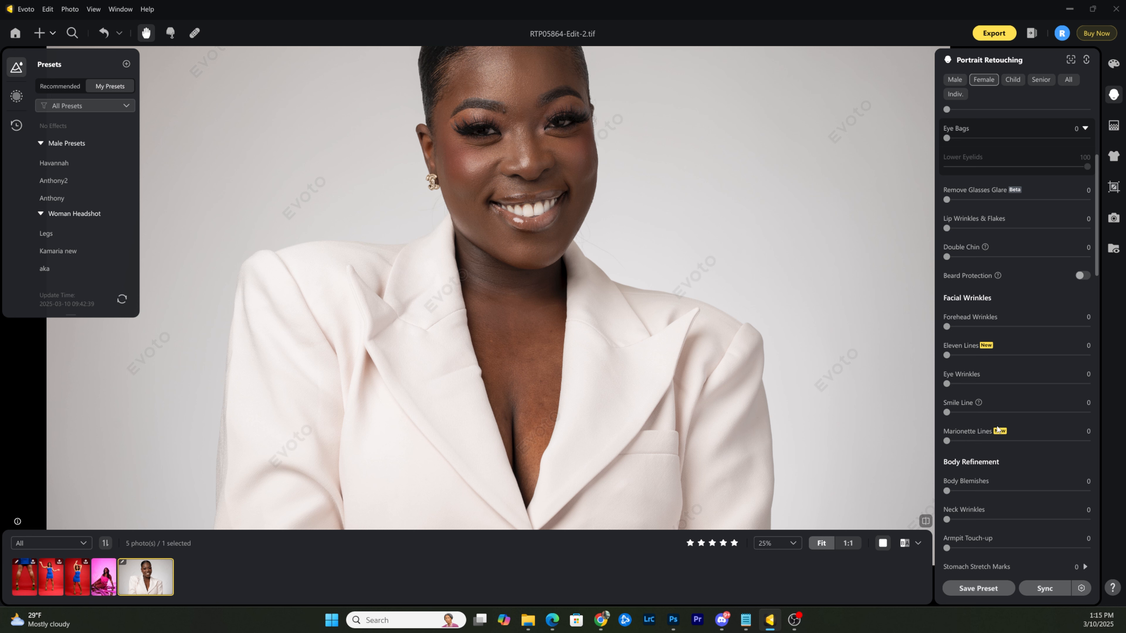
drag(947, 355, 1087, 355)
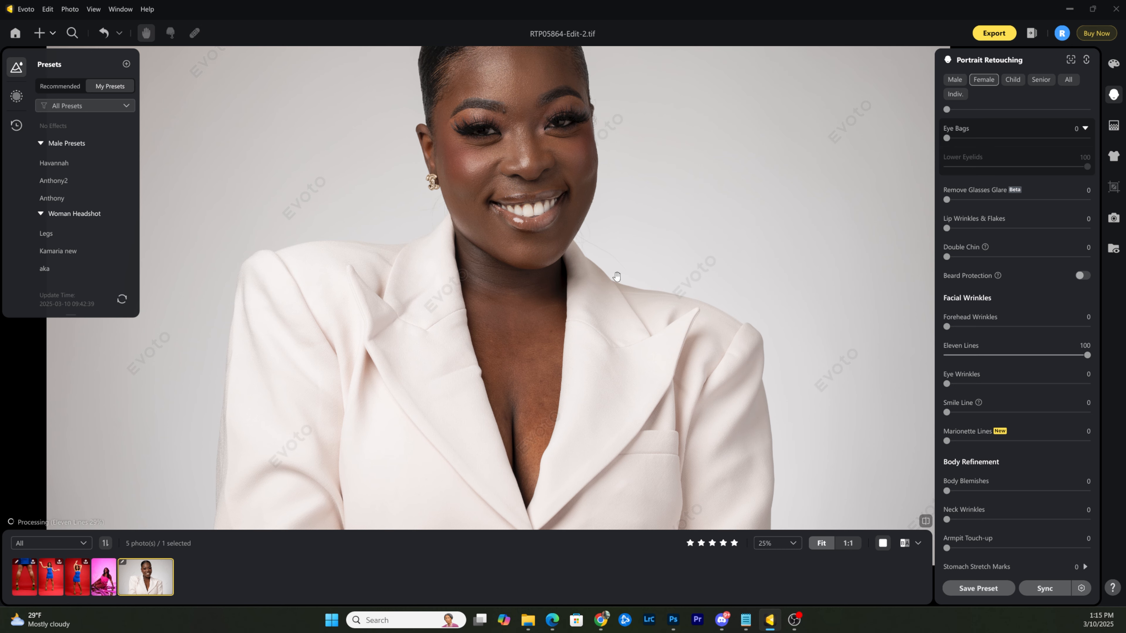
scroll(607, 300, up, 2)
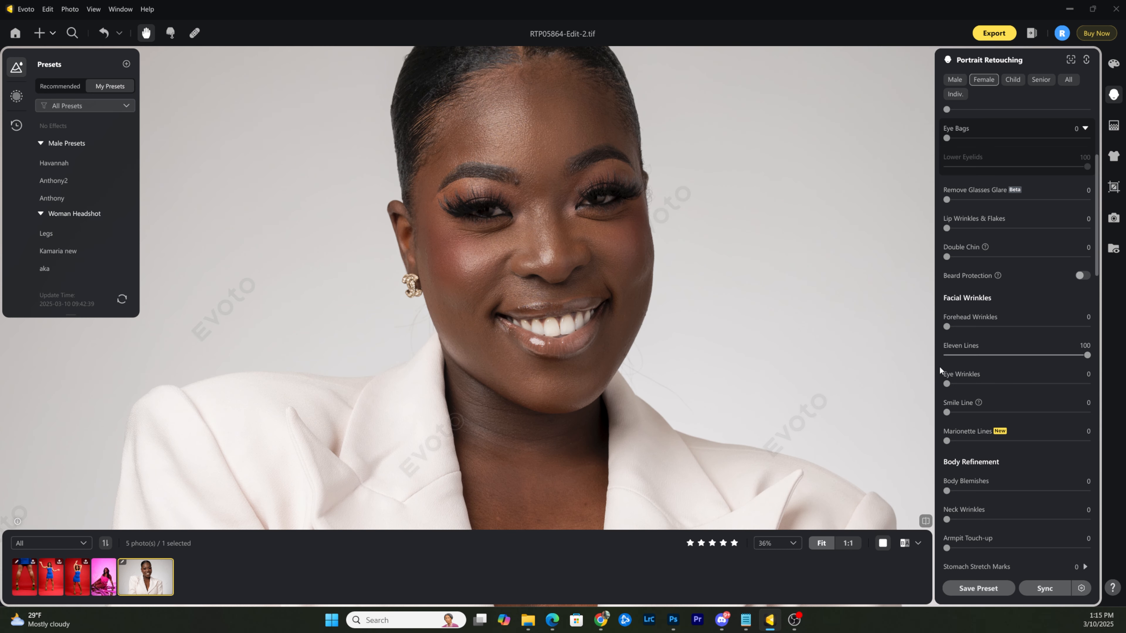
- Try Marionette Lines at 100 on the face, and reset the slider
drag(946, 442, 1088, 441)
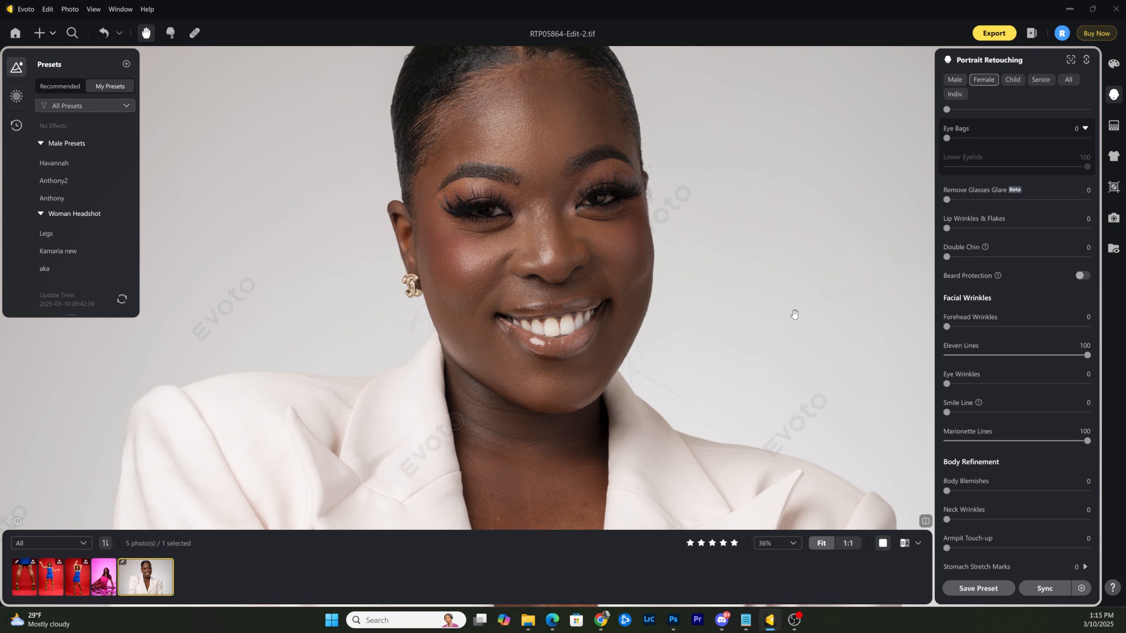
double_click(1089, 442)
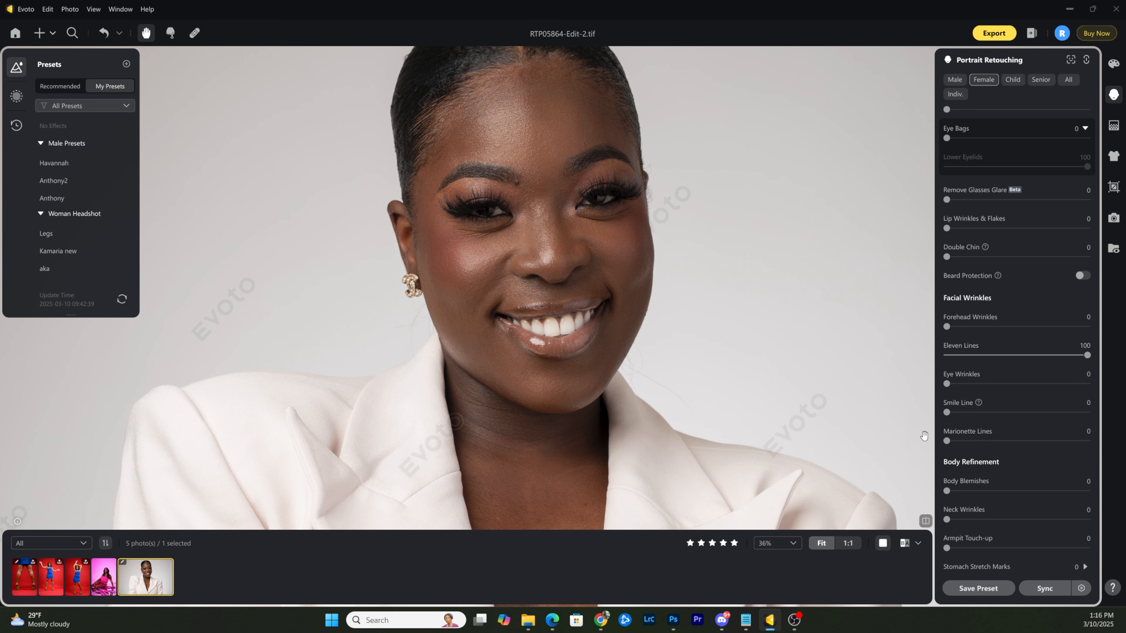
scroll(491, 308, up, 3)
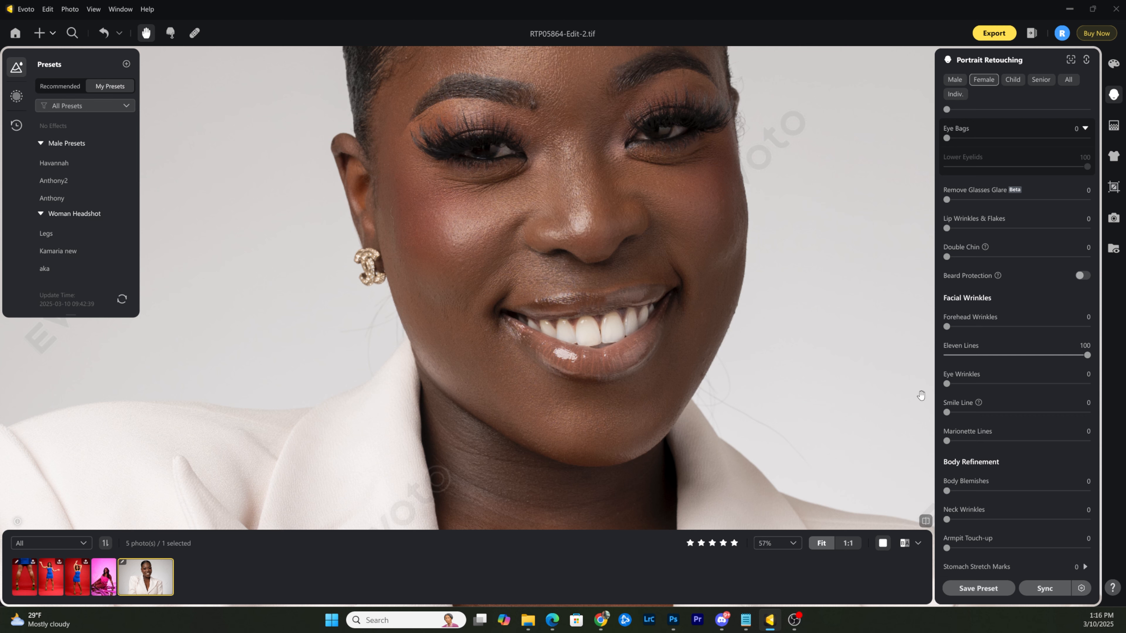
- Set Body Blemishes to 68 to clean up the chest skin, and raise the amount further
scroll(949, 423, down, 2)
scroll(957, 423, down, 6)
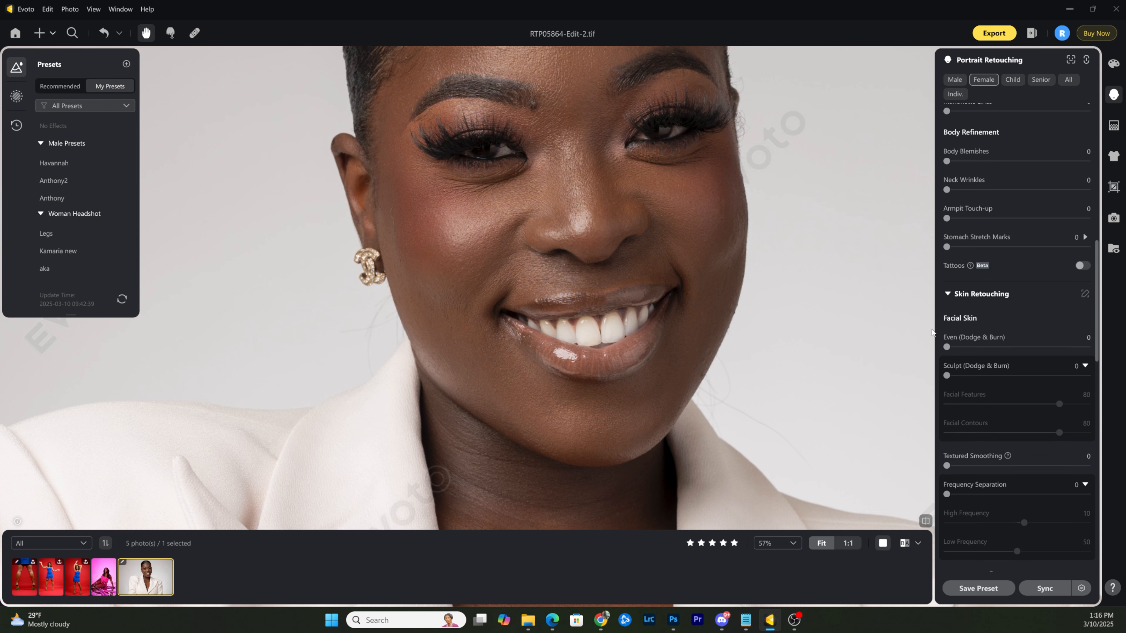
scroll(700, 400, down, 4)
drag(690, 450, 656, 245)
scroll(660, 338, down, 3)
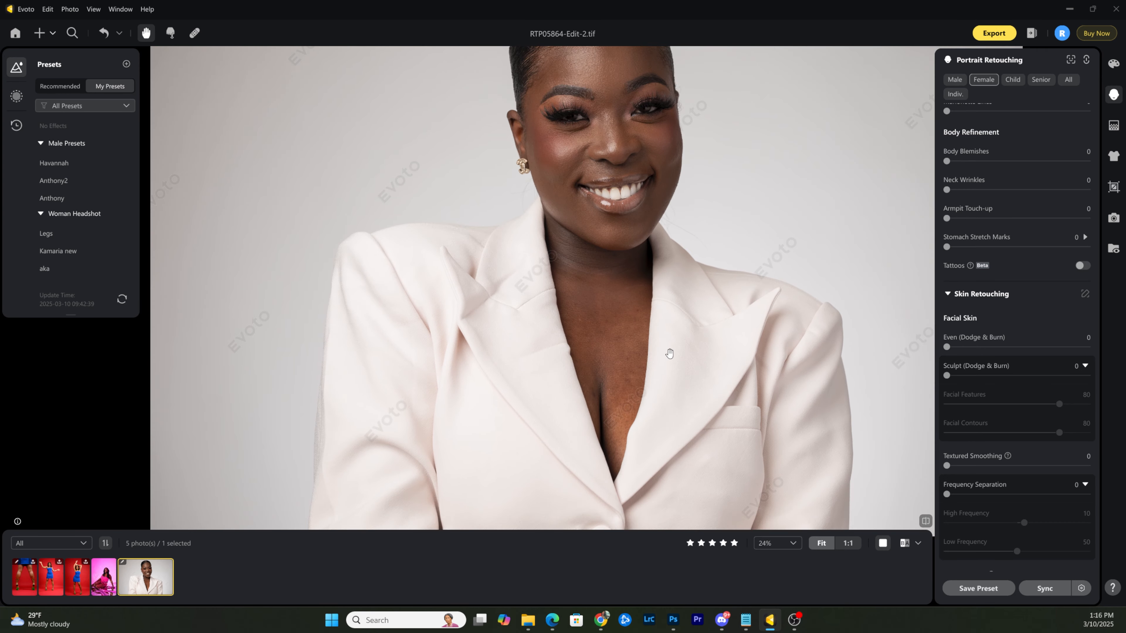
scroll(652, 377, up, 4)
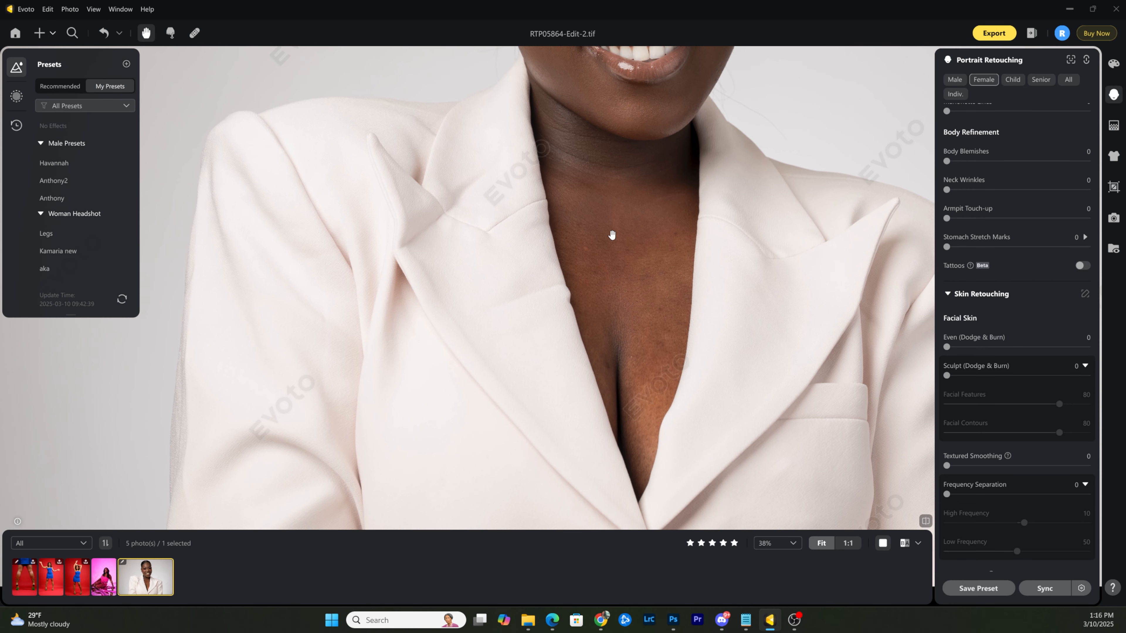
scroll(658, 264, down, 2)
scroll(659, 251, up, 1)
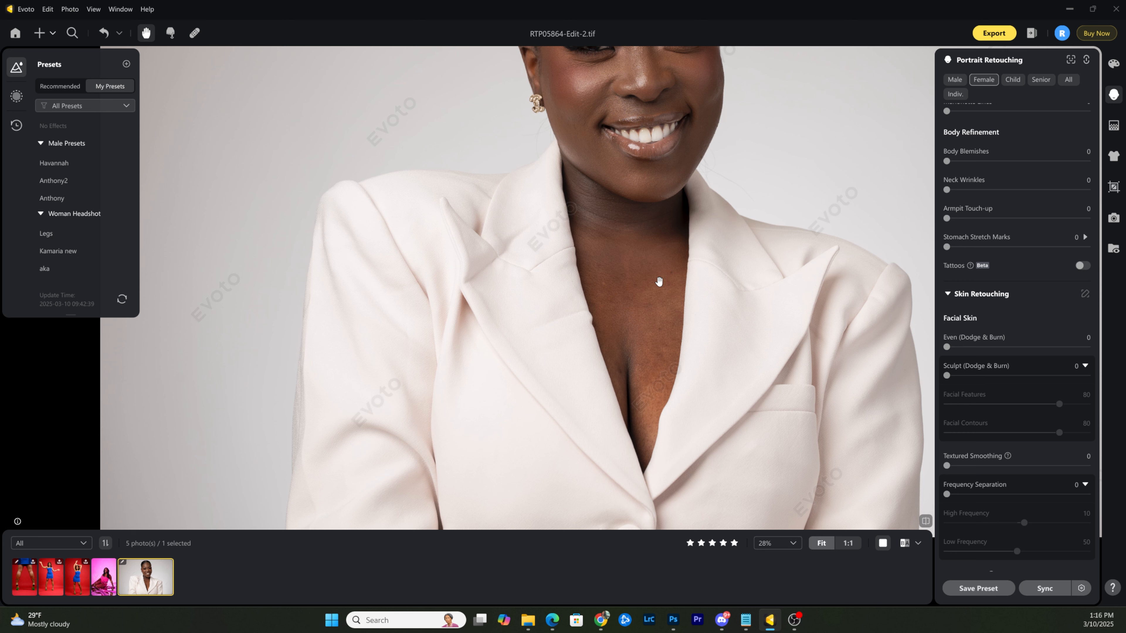
scroll(995, 355, down, 3)
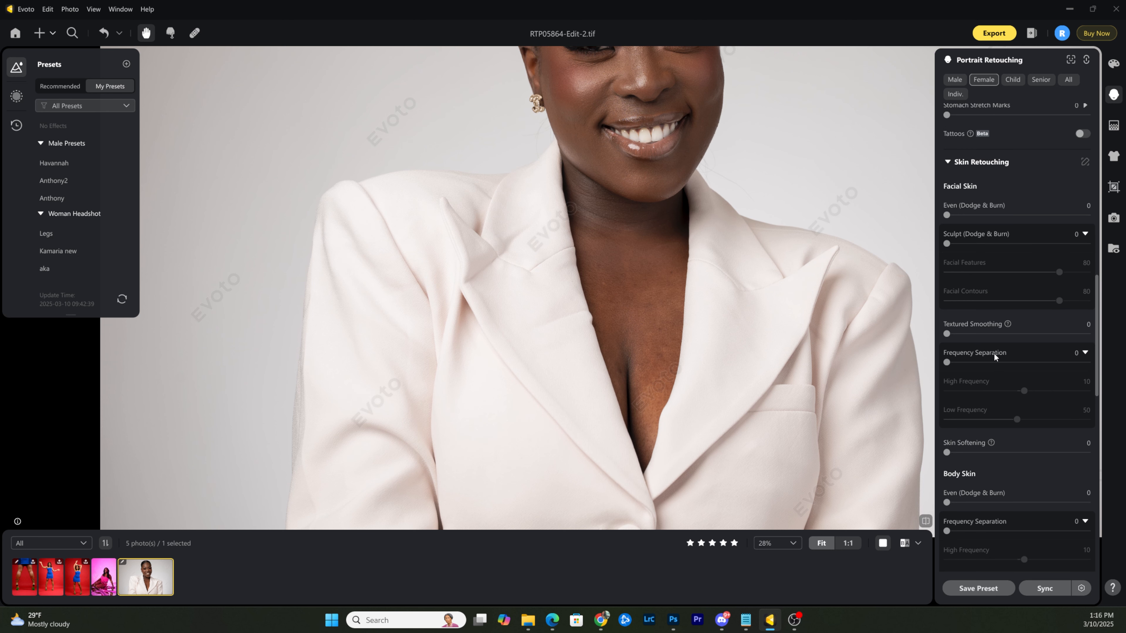
scroll(992, 352, up, 3)
drag(947, 227, 1043, 226)
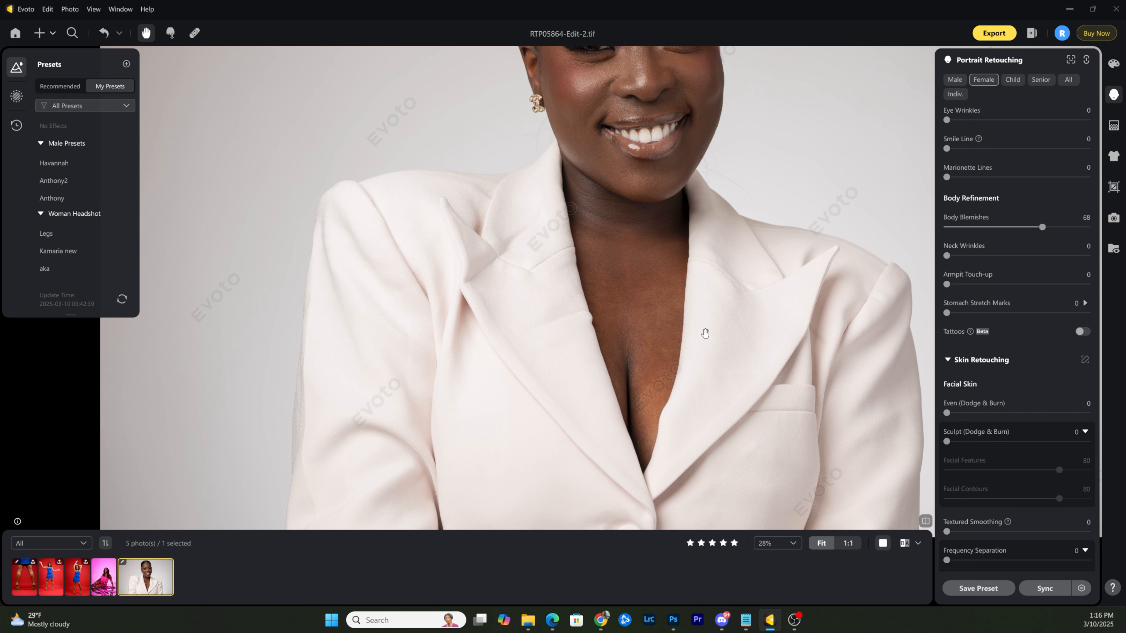
scroll(682, 316, up, 3)
scroll(726, 272, down, 1)
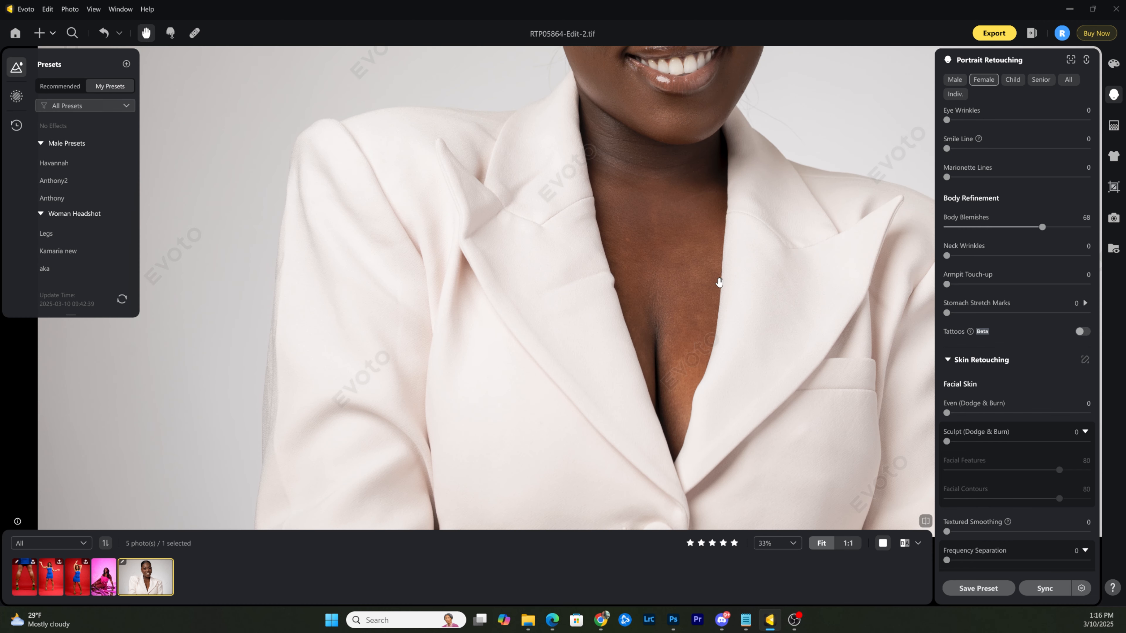
mouse_move(1025, 229)
mouse_down()
mouse_move(935, 226)
mouse_move(1092, 228)
mouse_move(1068, 229)
mouse_up()
- Set Even (Dodge & Burn) to 100 for the body skin in the white-blazer headshot
scroll(986, 399, down, 5)
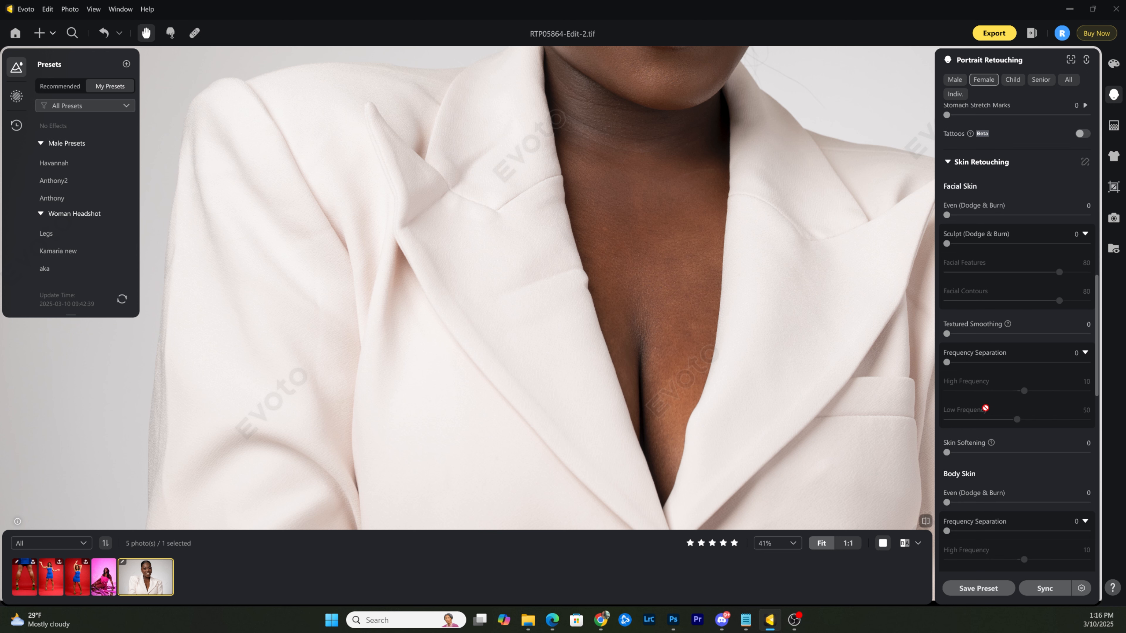
scroll(986, 279, down, 3)
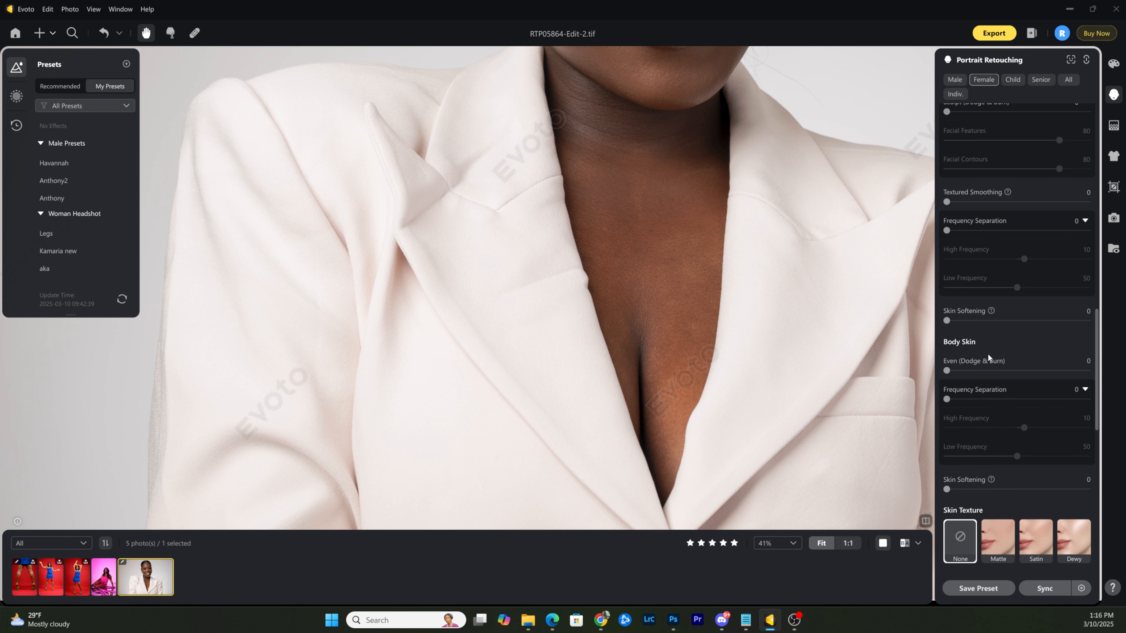
drag(948, 372, 1087, 370)
scroll(823, 327, down, 2)
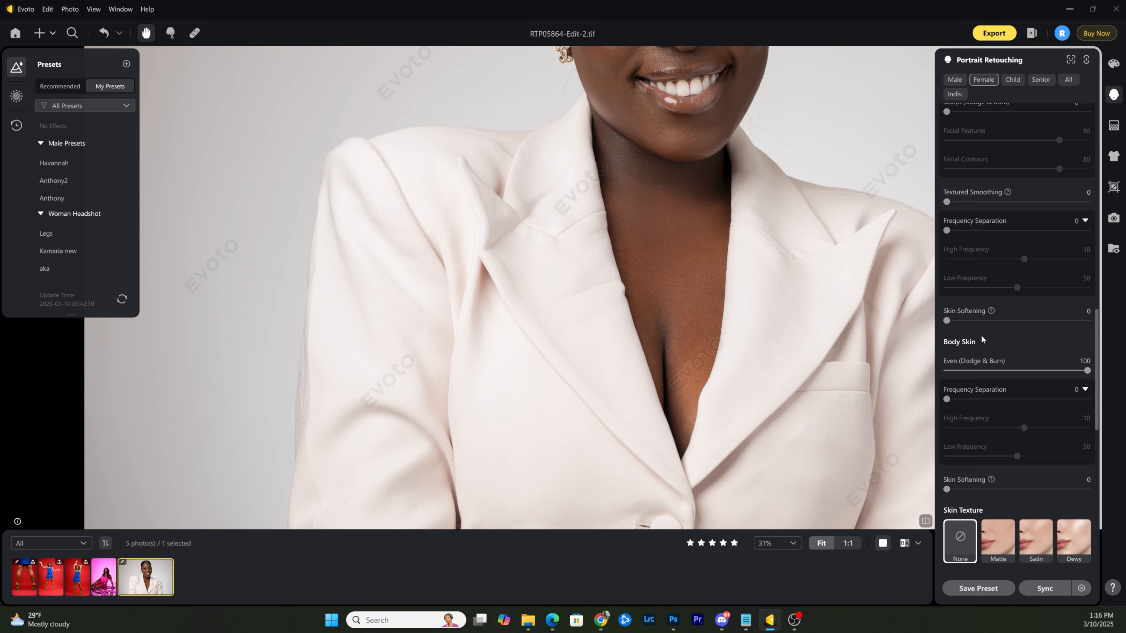
- Set the body skin's Frequency Separation to 53 and inspect the neck and chest up close and in the full photo
drag(946, 400, 1015, 399)
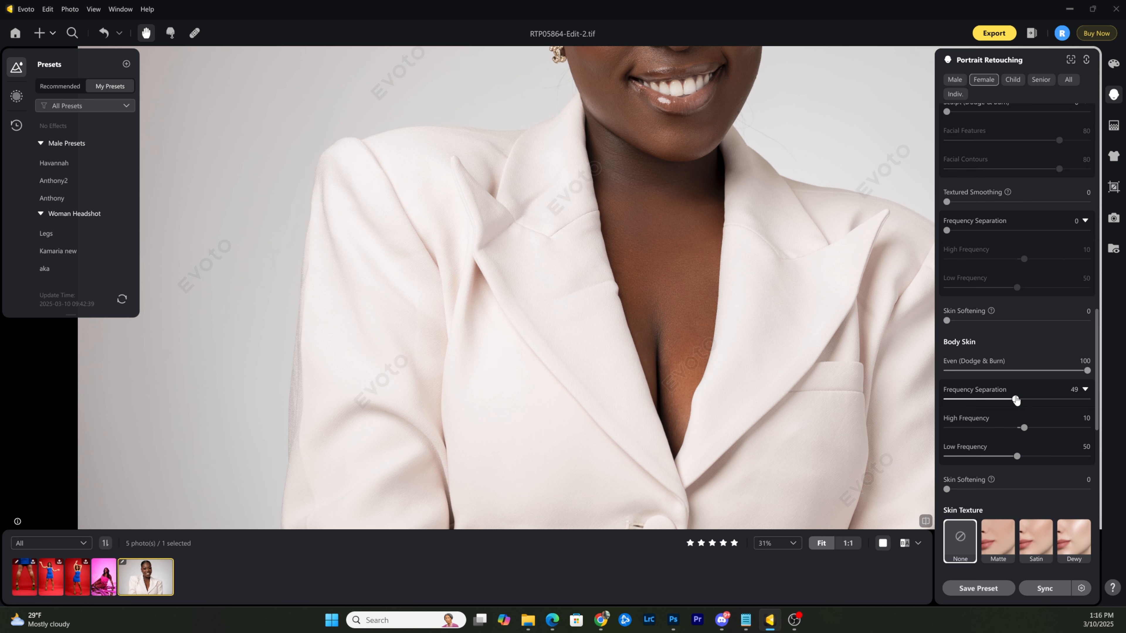
drag(1018, 400, 1022, 399)
scroll(631, 316, up, 2)
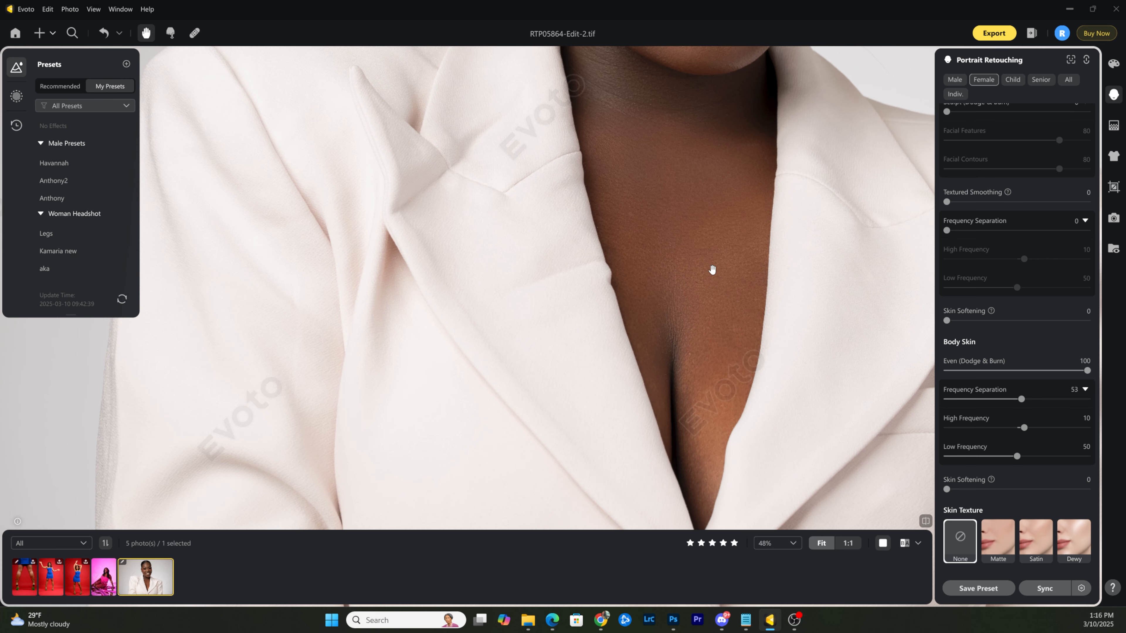
drag(713, 264, 730, 326)
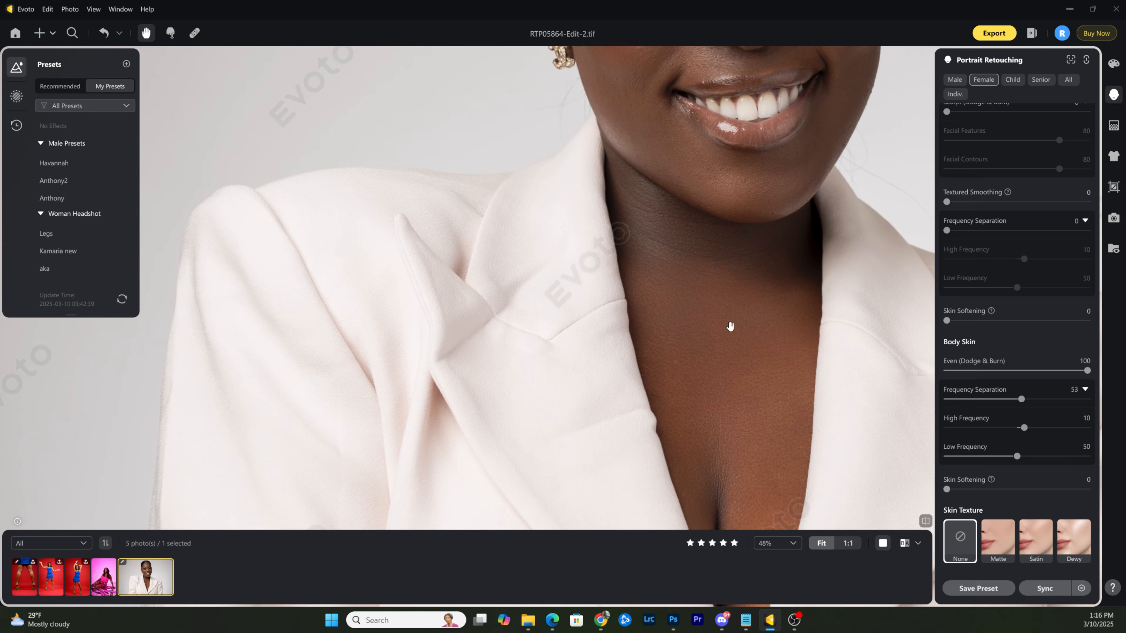
scroll(718, 295, up, 1)
scroll(727, 301, down, 5)
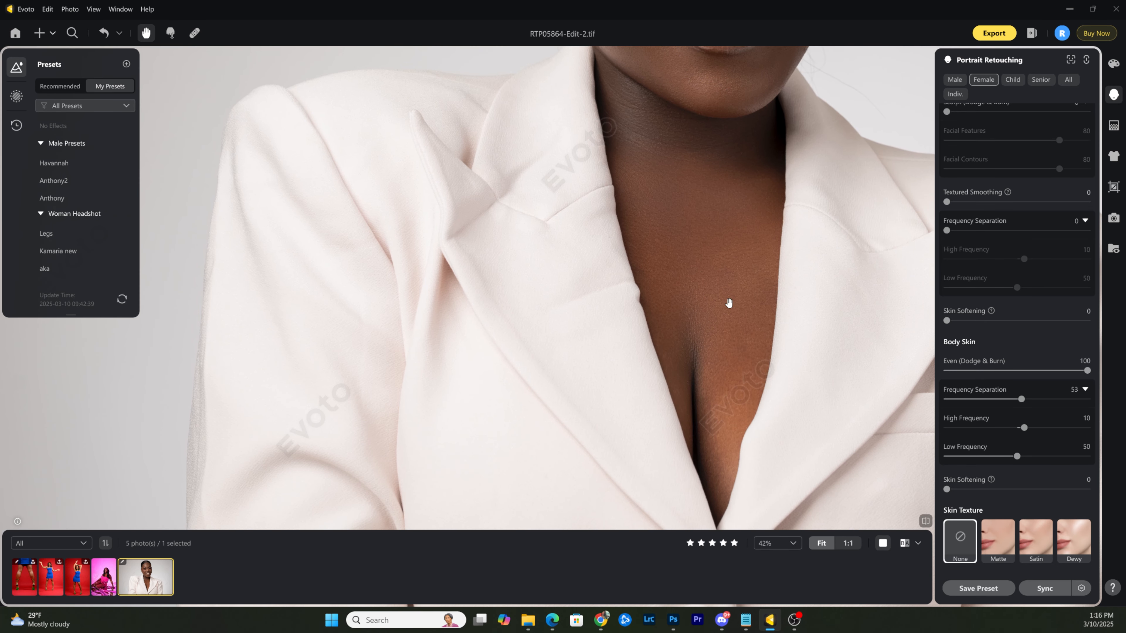
scroll(727, 284, up, 2)
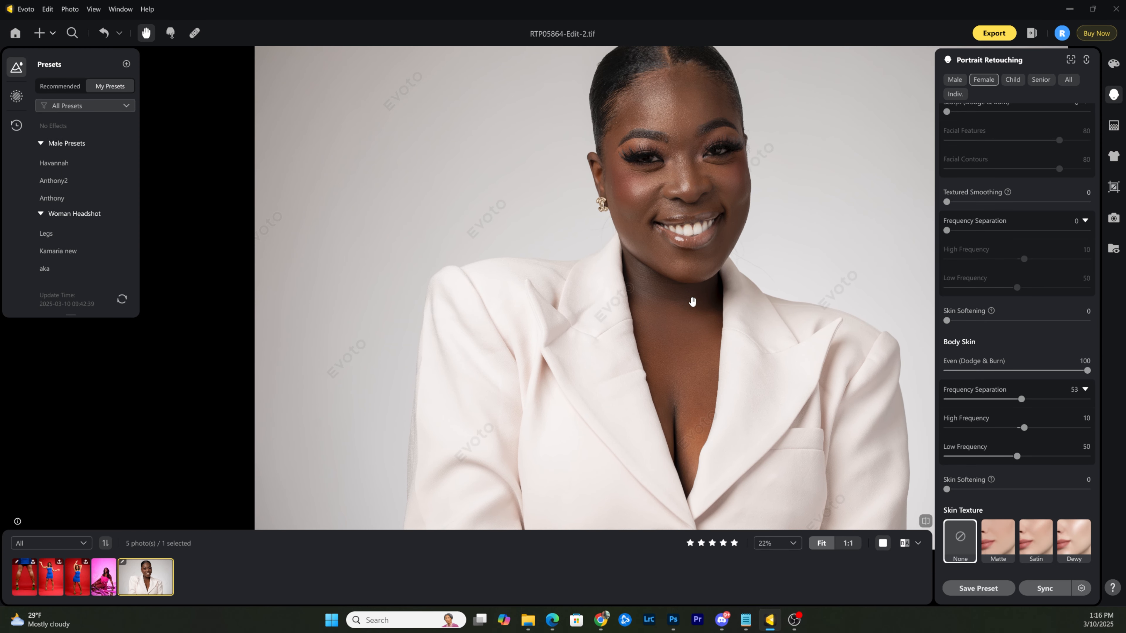
scroll(666, 288, down, 3)
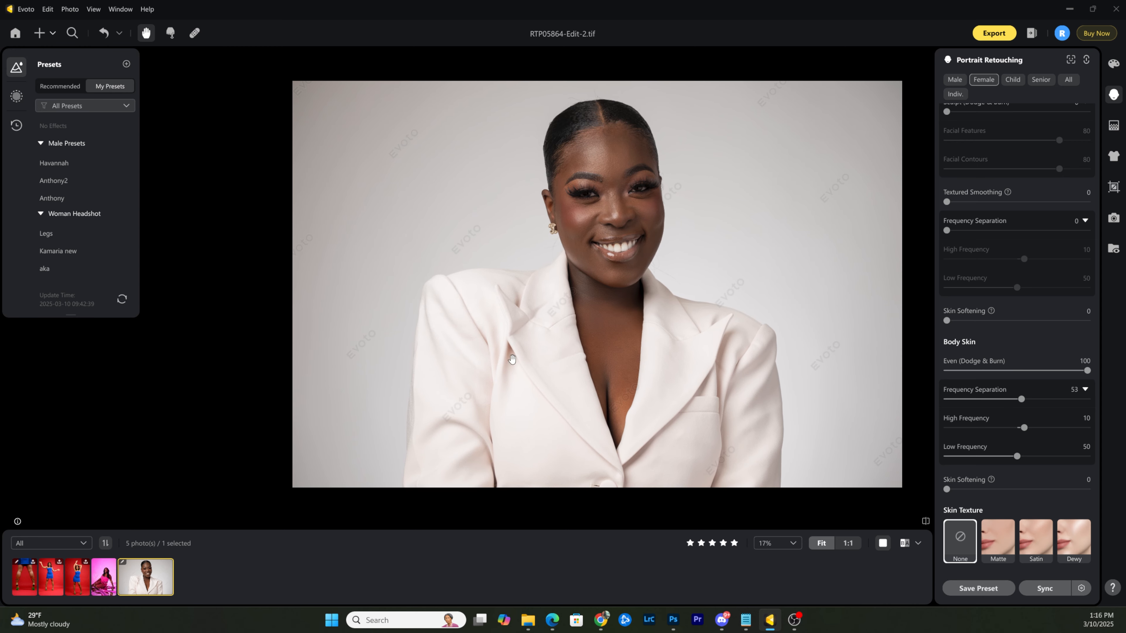
- Open RTP13731-Edit.tif, the full-length photo of the woman in the blue dress with outstretched arms
click(51, 577)
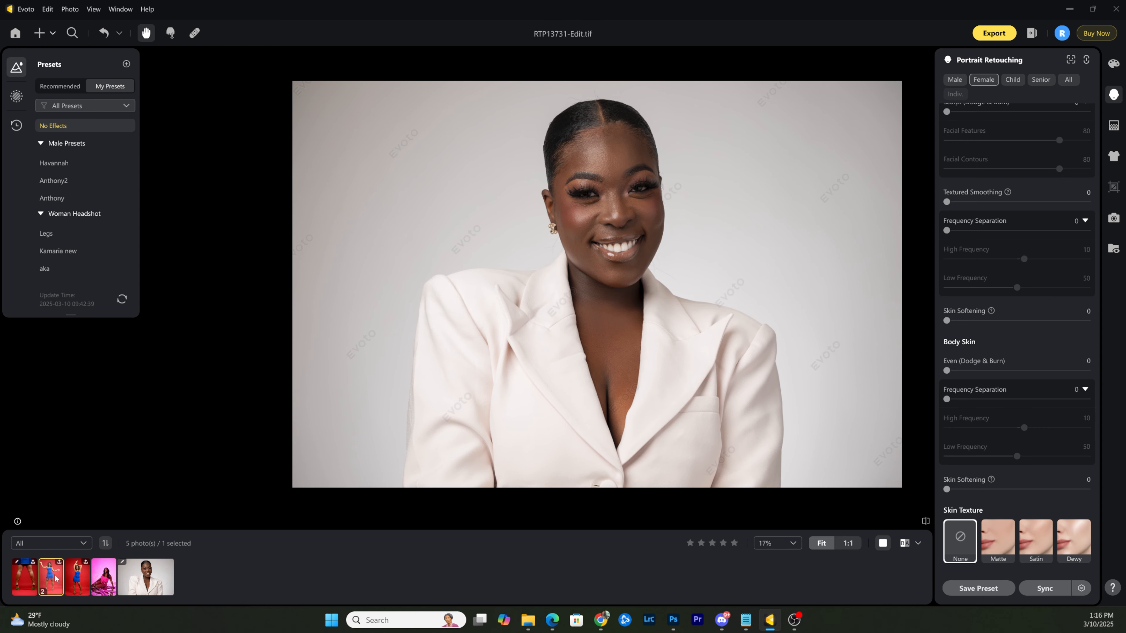
scroll(435, 280, down, 2)
drag(436, 280, 569, 273)
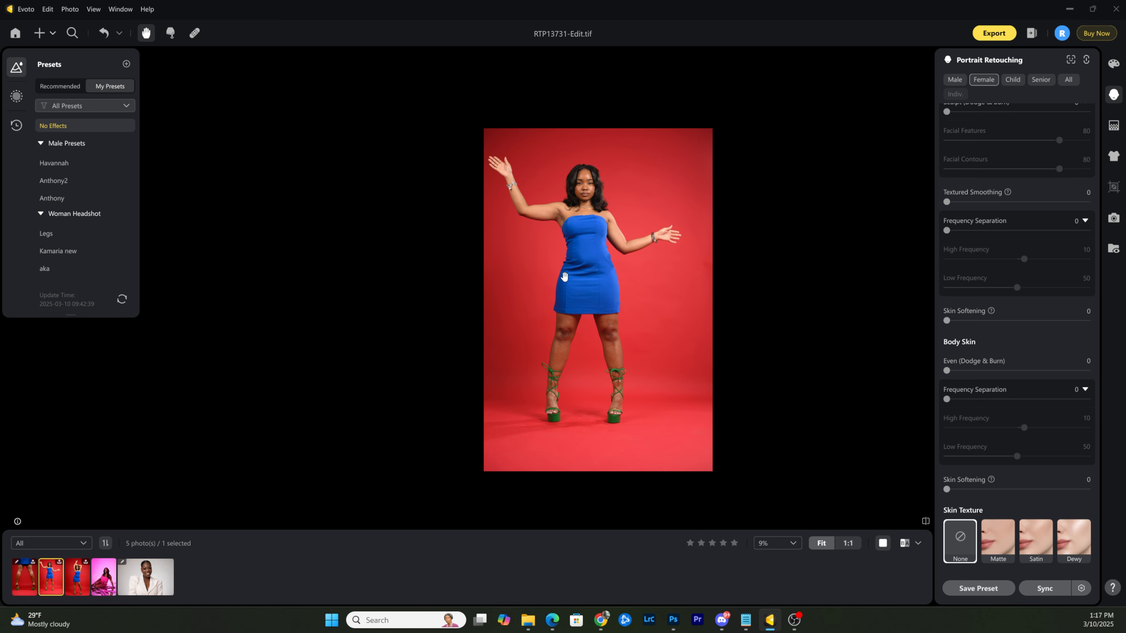
scroll(584, 277, up, 1)
scroll(585, 277, down, 1)
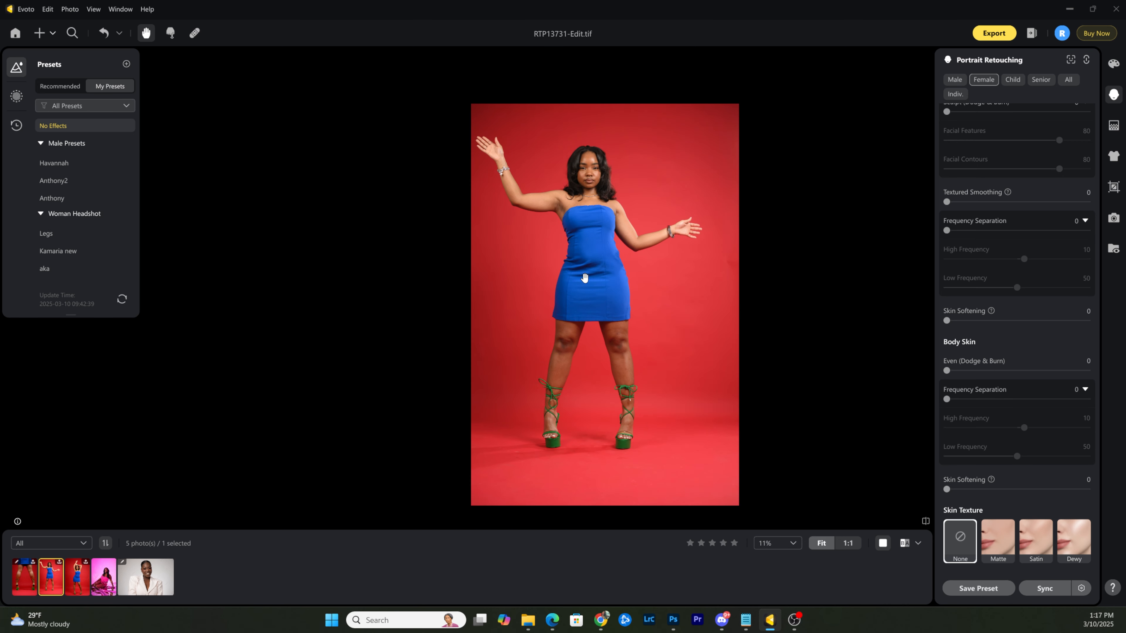
scroll(584, 277, up, 1)
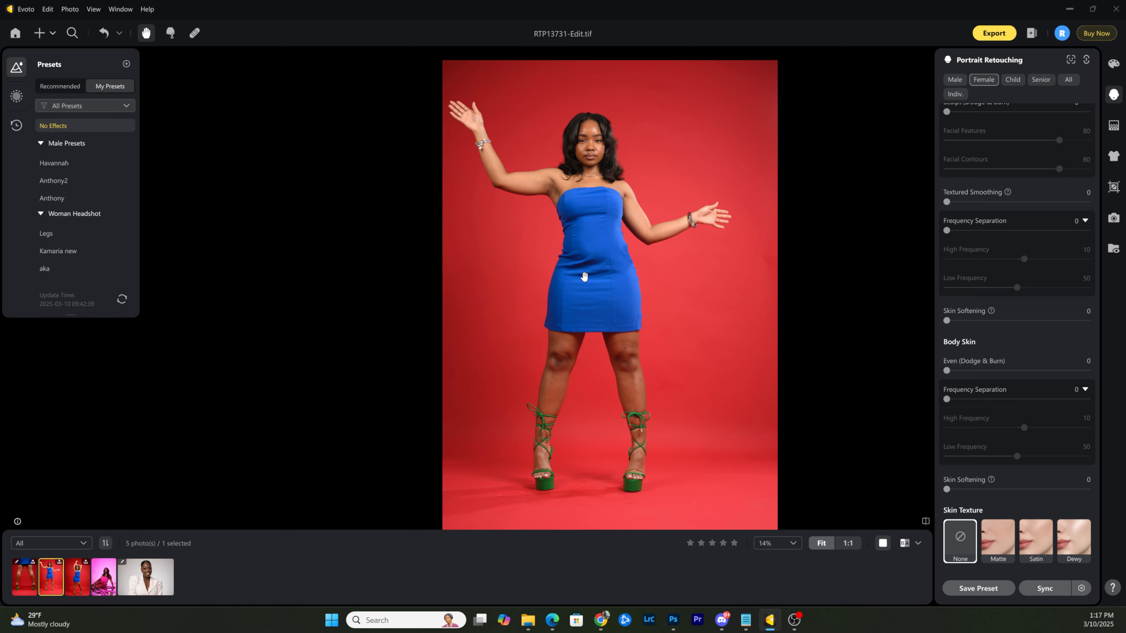
- View the leg close-up and the raised-arms photo, and return to the blue-dress photo with outstretched arms
click(26, 573)
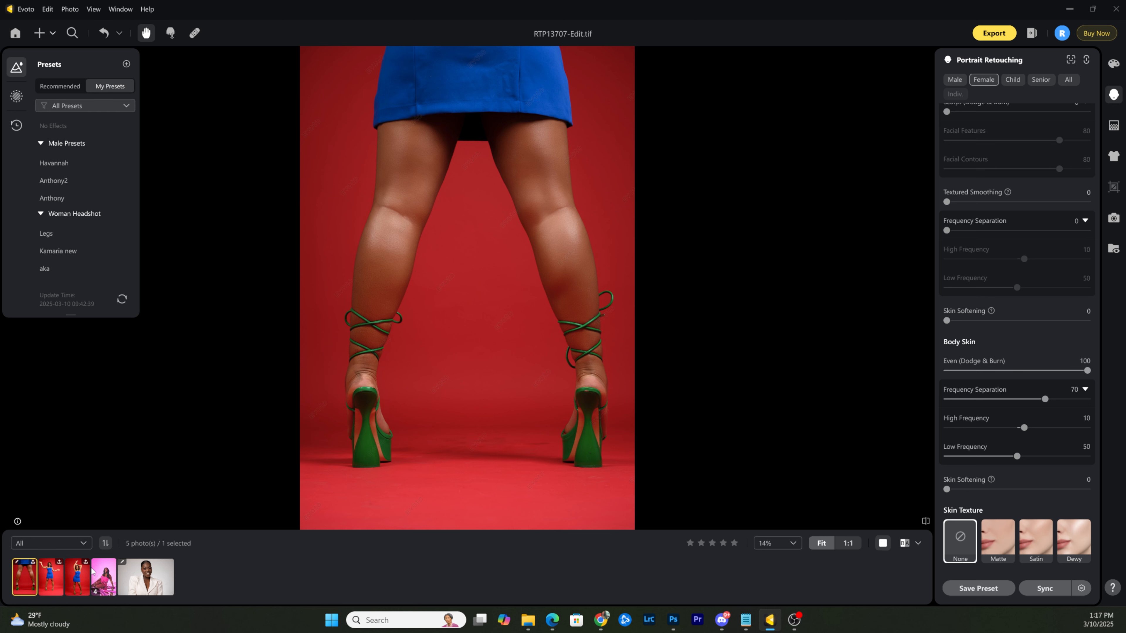
click(51, 575)
drag(369, 359, 467, 307)
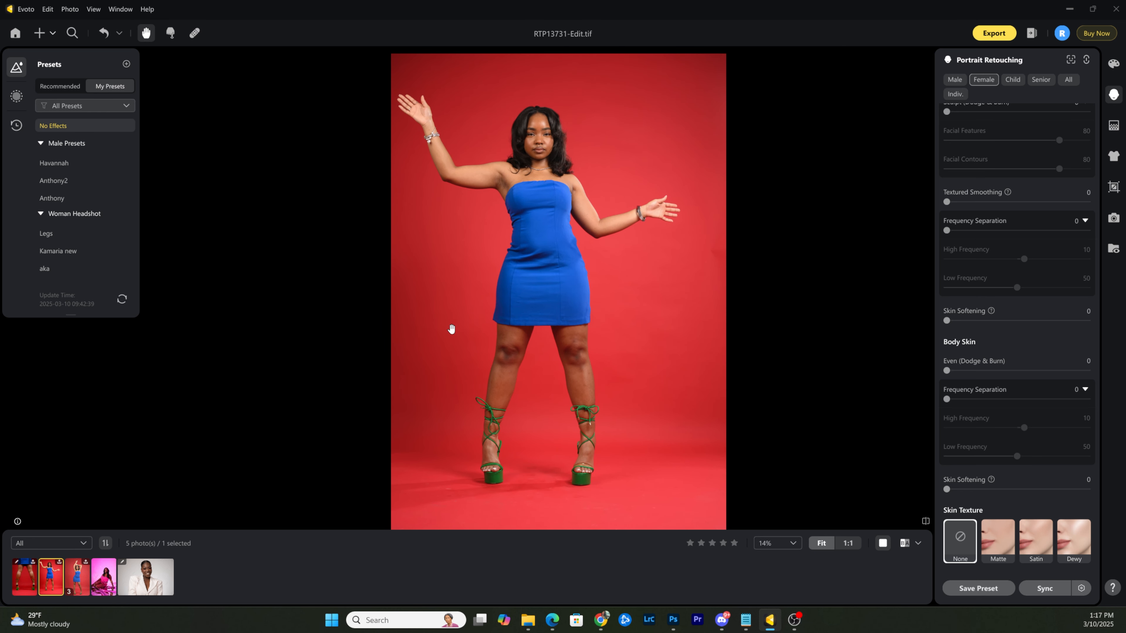
click(78, 576)
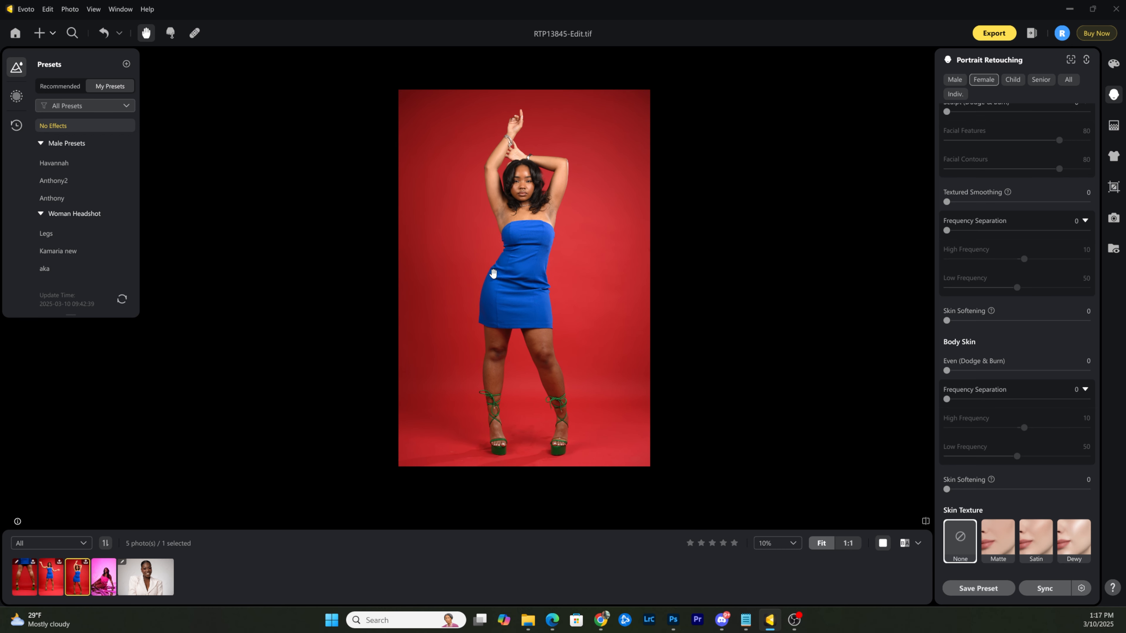
click(51, 577)
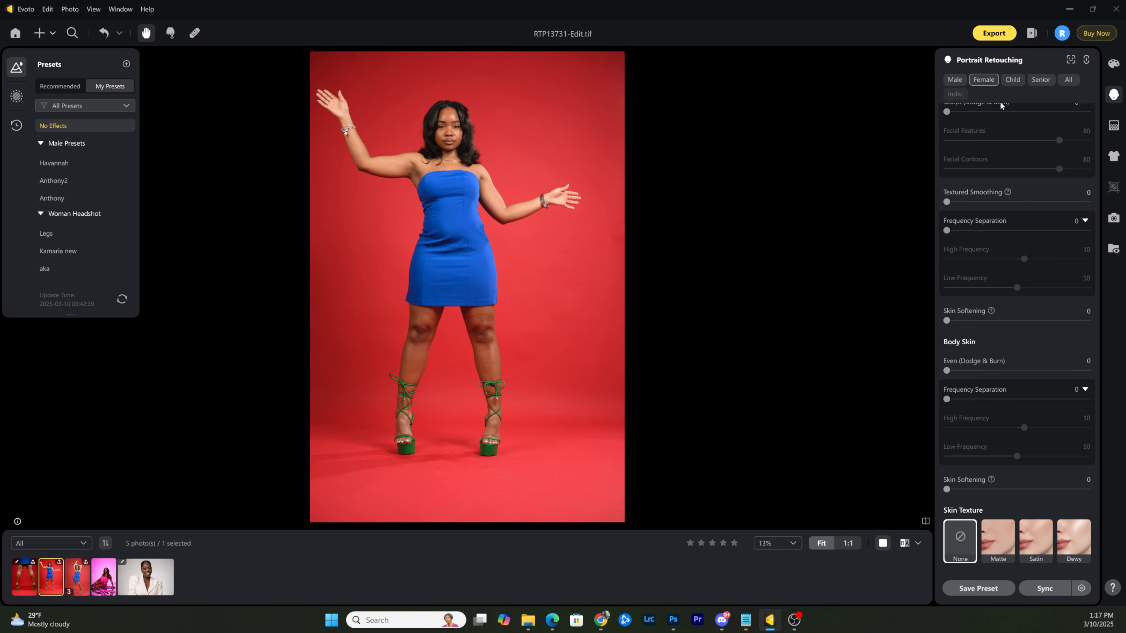
- Turn on Distractions Removal, Clean Backdrop and Color Banding Removal for the red backdrop in Background Adjustments
scroll(969, 273, down, 3)
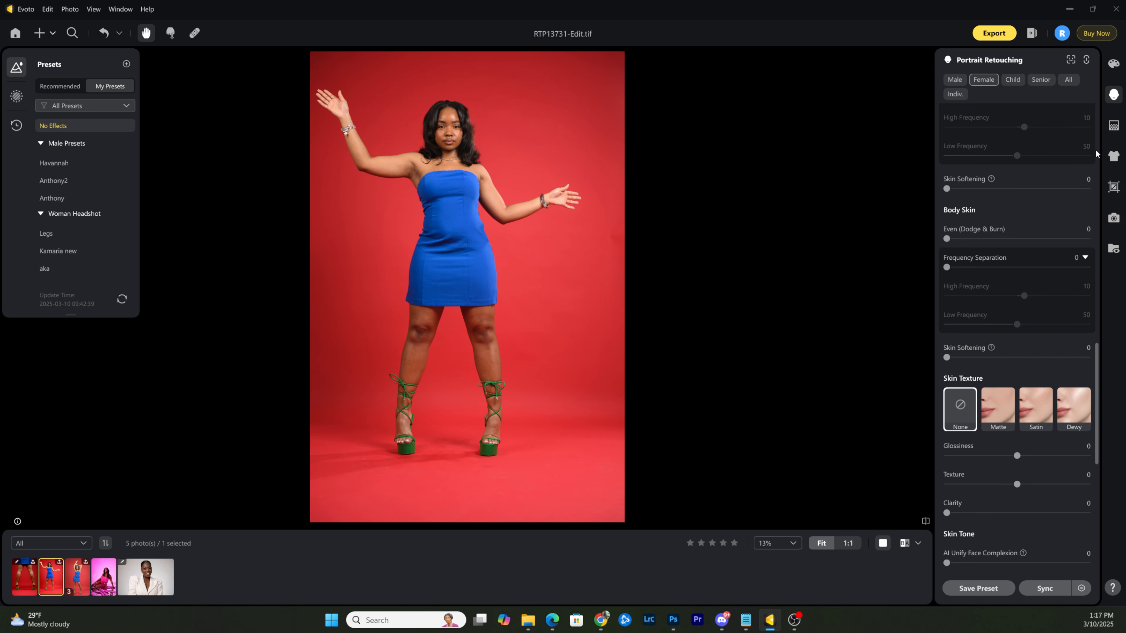
click(1114, 126)
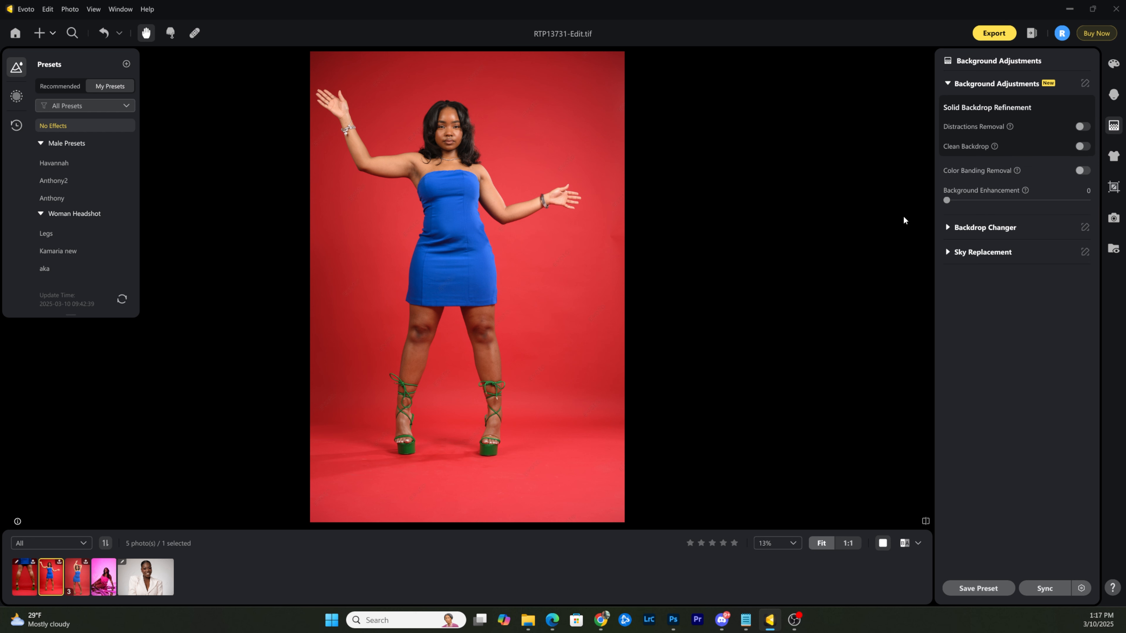
click(1082, 127)
click(1083, 189)
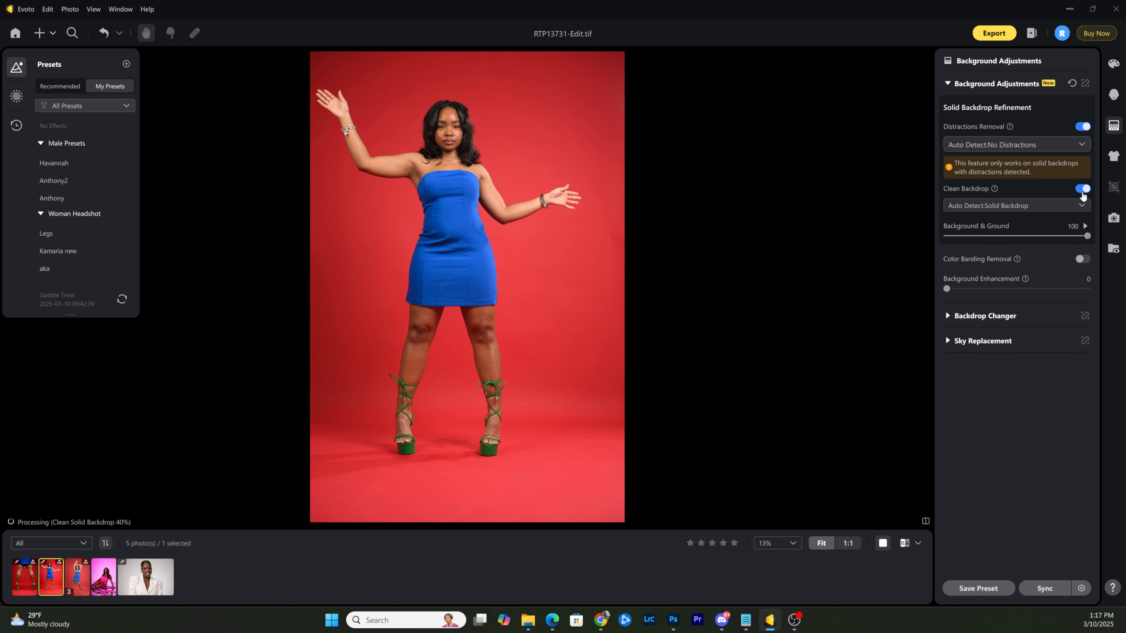
click(1082, 260)
- Look through the Backdrop Changer's full recommended collection and its personal backdrops
click(996, 336)
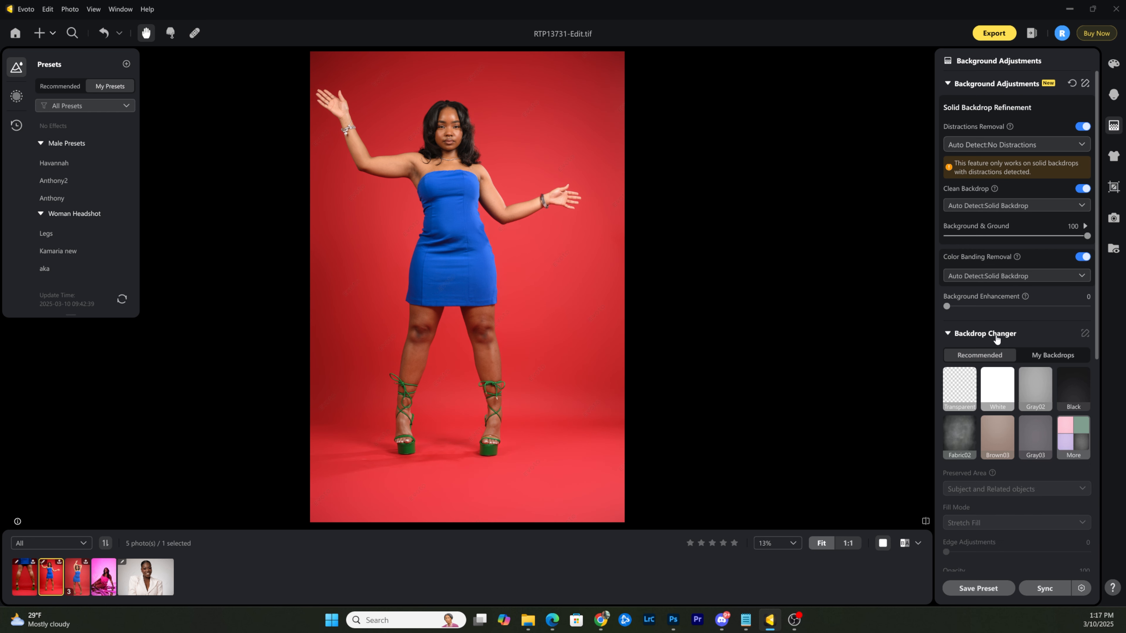
scroll(1019, 335, down, 3)
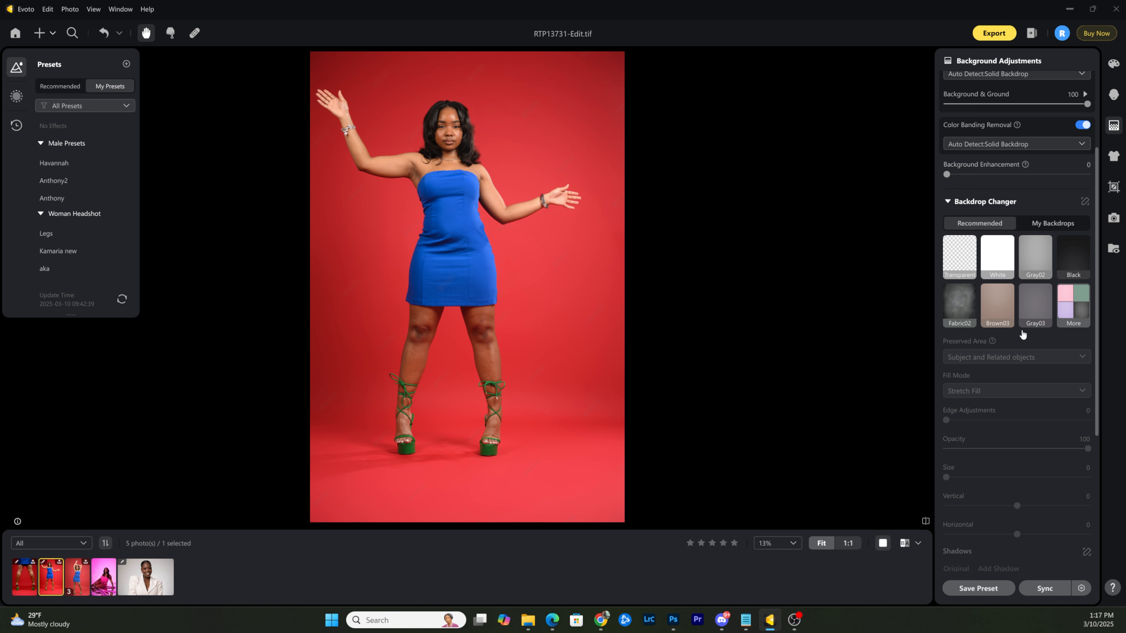
drag(433, 187, 521, 226)
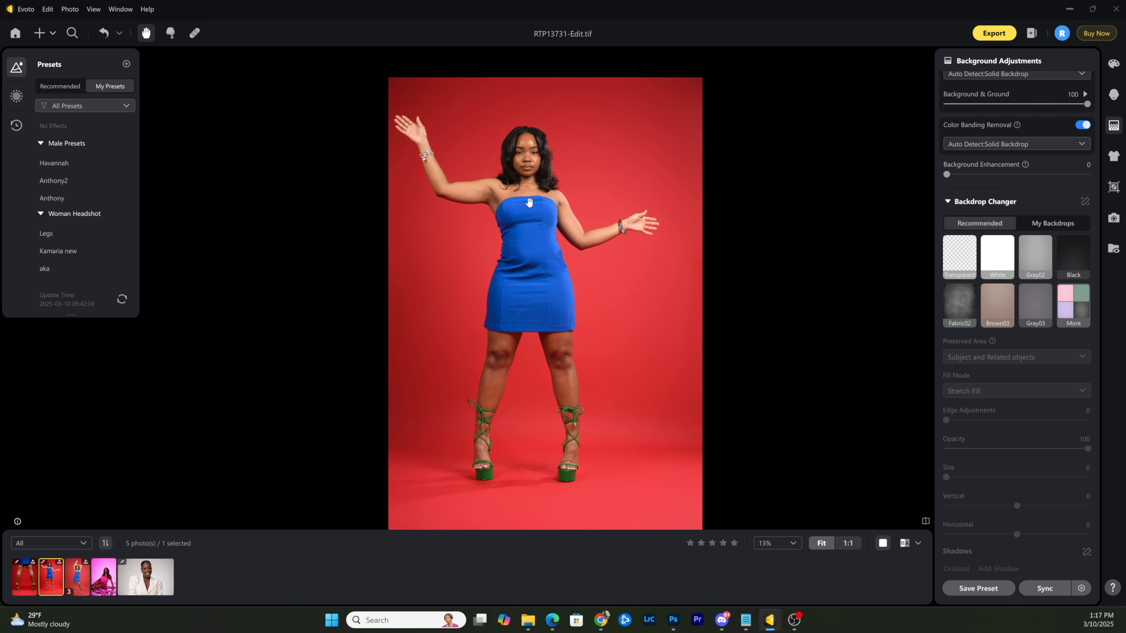
click(1069, 304)
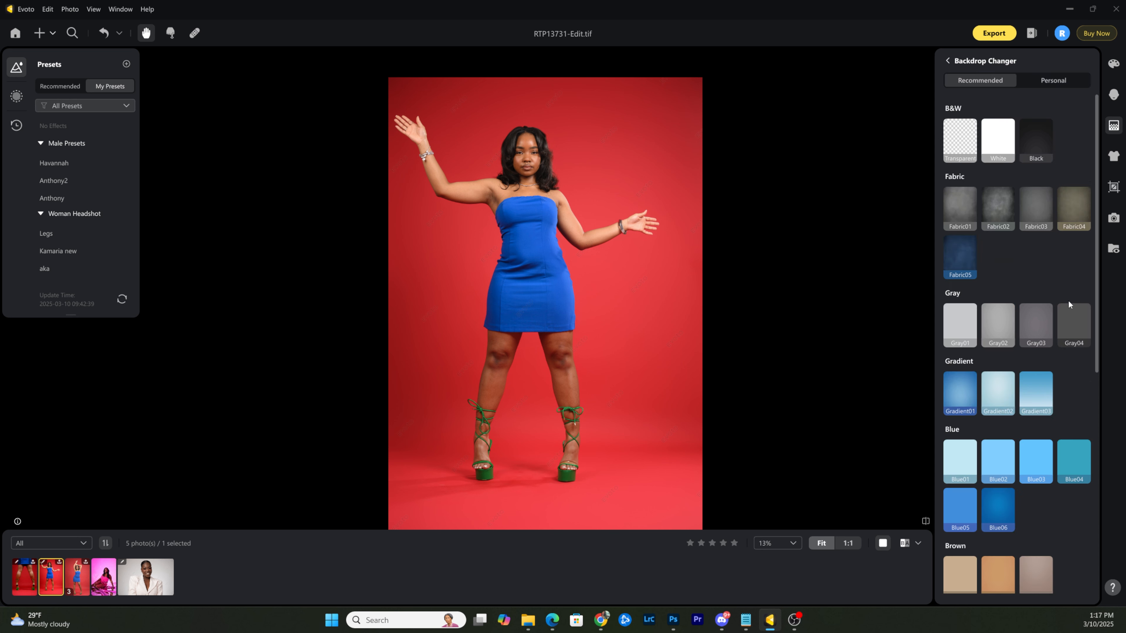
scroll(997, 294, down, 2)
scroll(985, 323, down, 8)
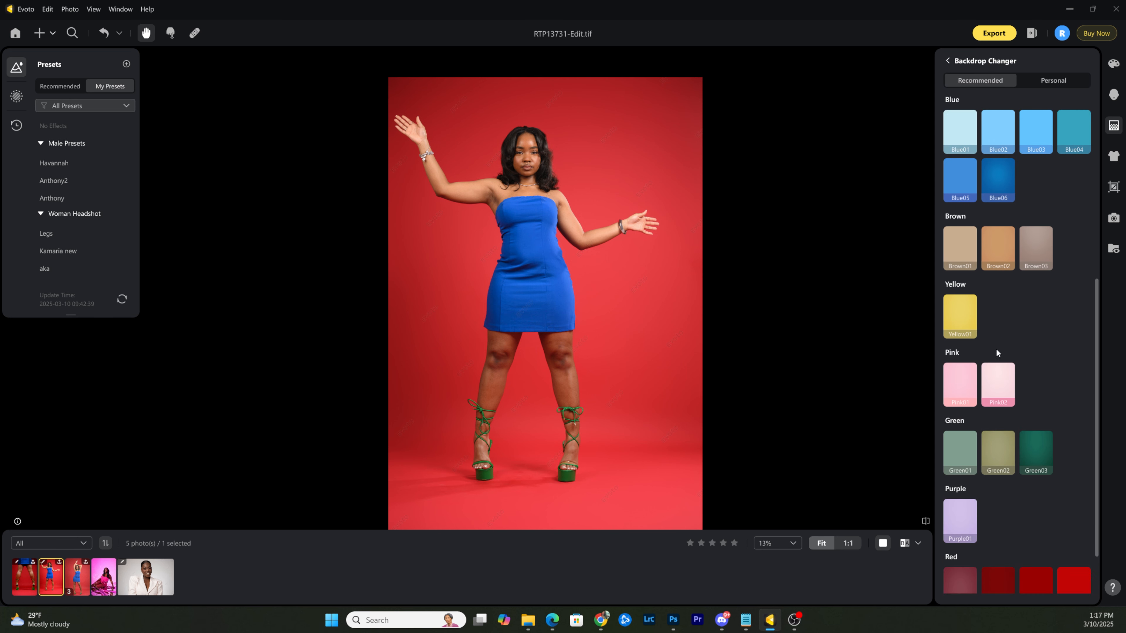
scroll(998, 363, up, 10)
click(1060, 82)
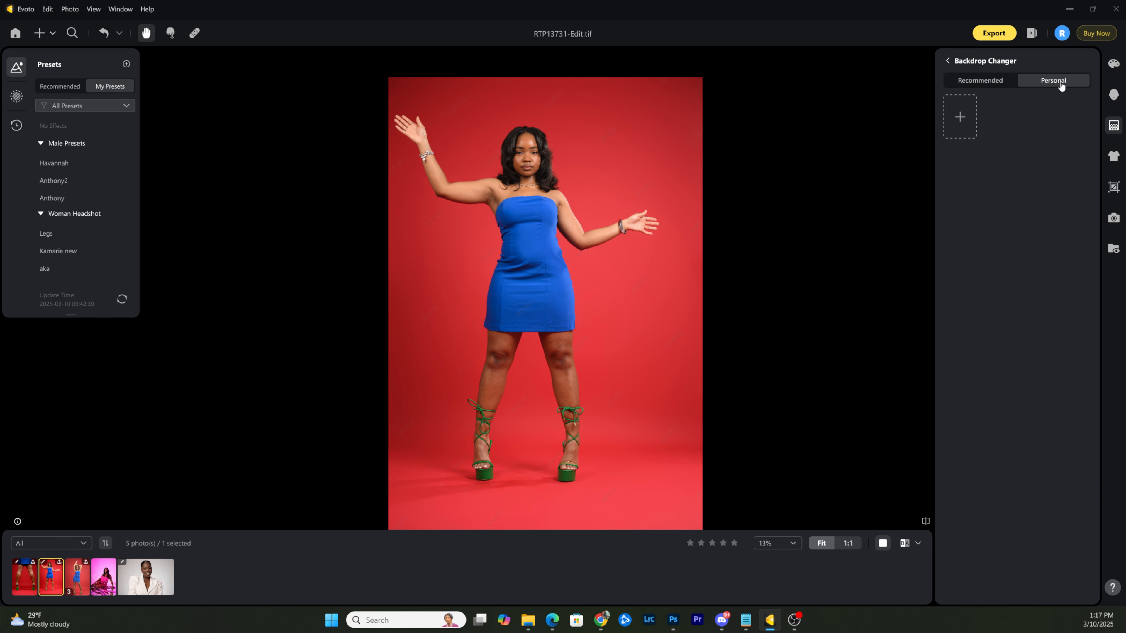
click(982, 84)
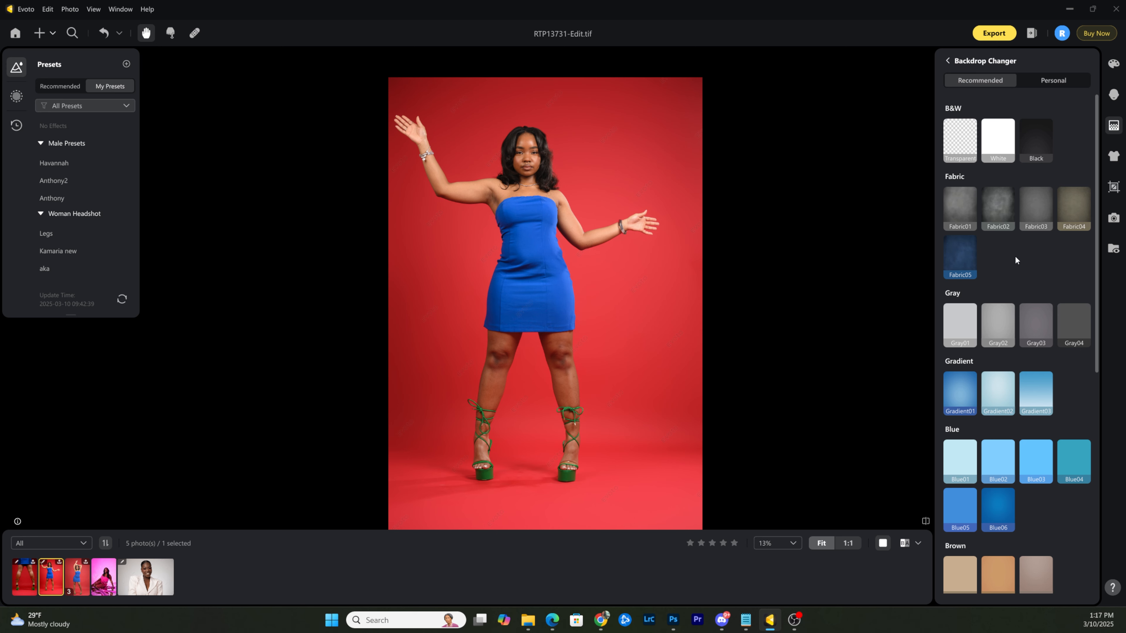
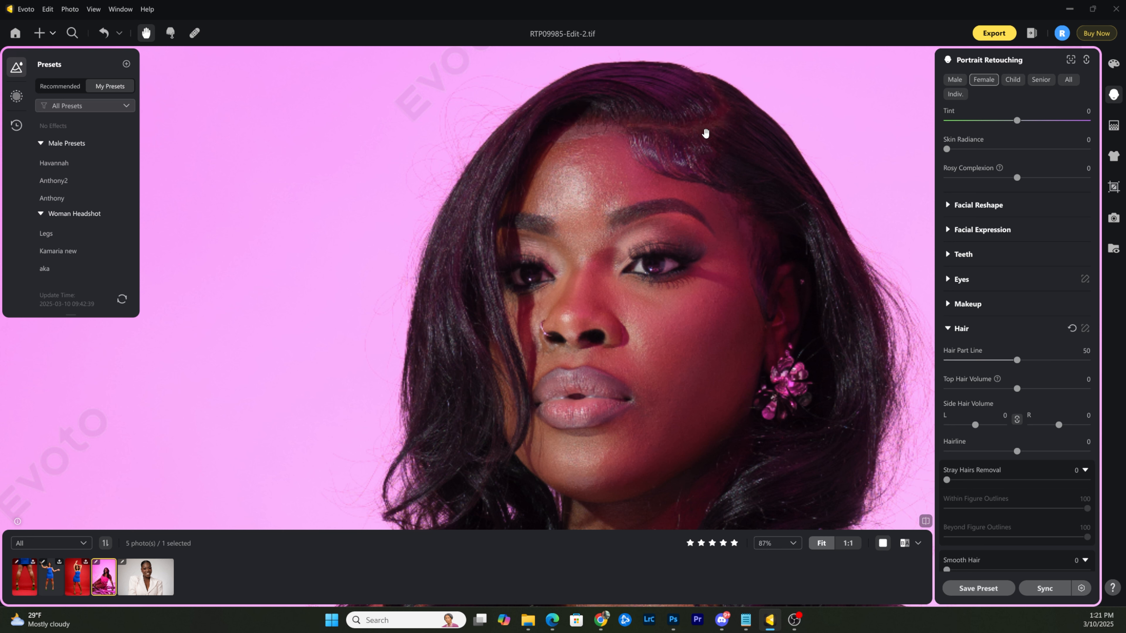
- Set Smooth Hair to 100 in the pink-backdrop portrait and examine the hair around the face and shoulders
scroll(1007, 408, down, 3)
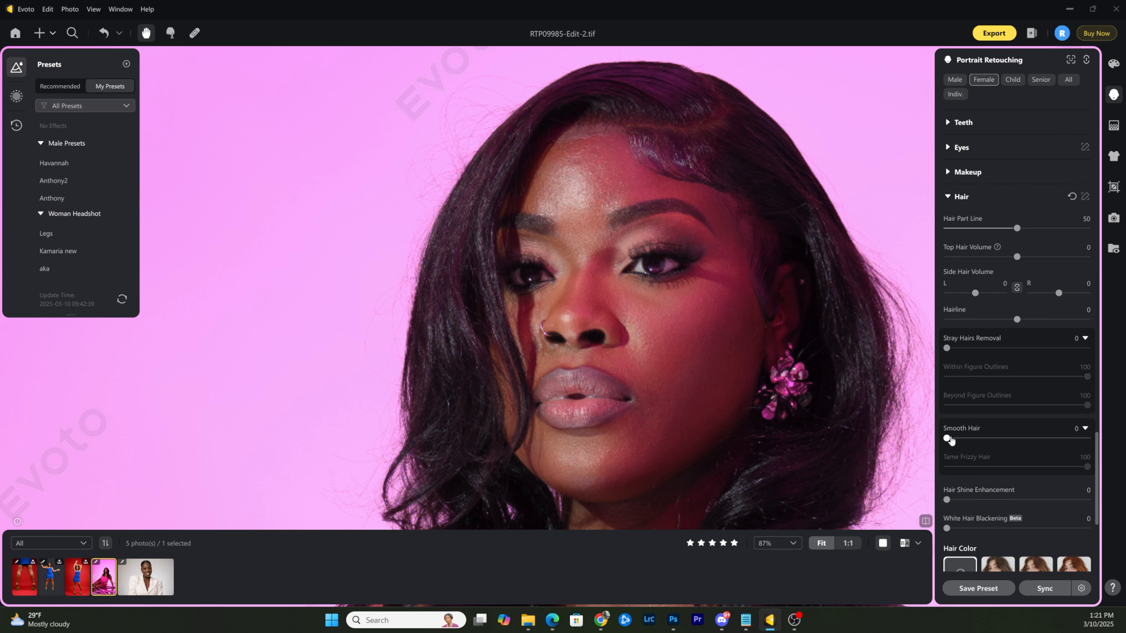
scroll(949, 443, down, 2)
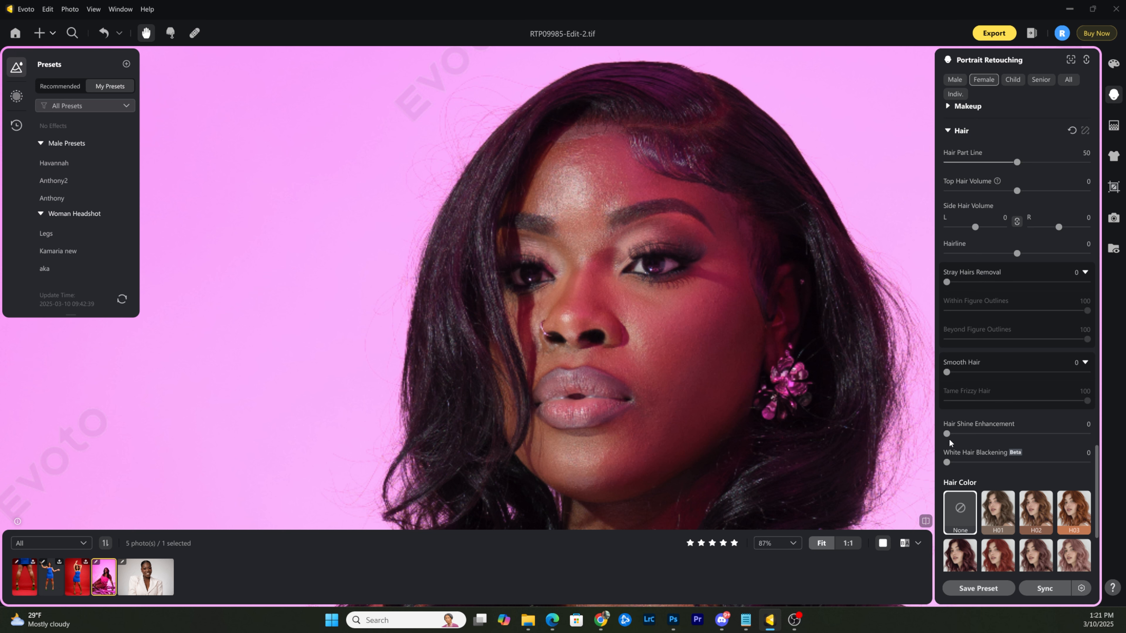
scroll(703, 372, down, 3)
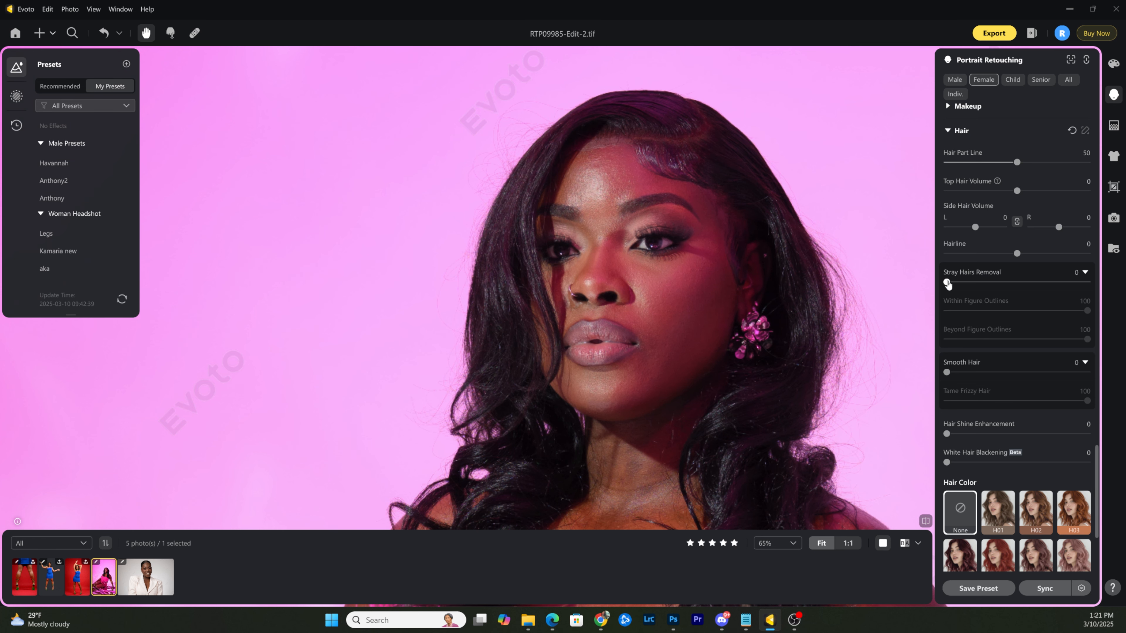
scroll(716, 272, up, 4)
drag(716, 282, 689, 327)
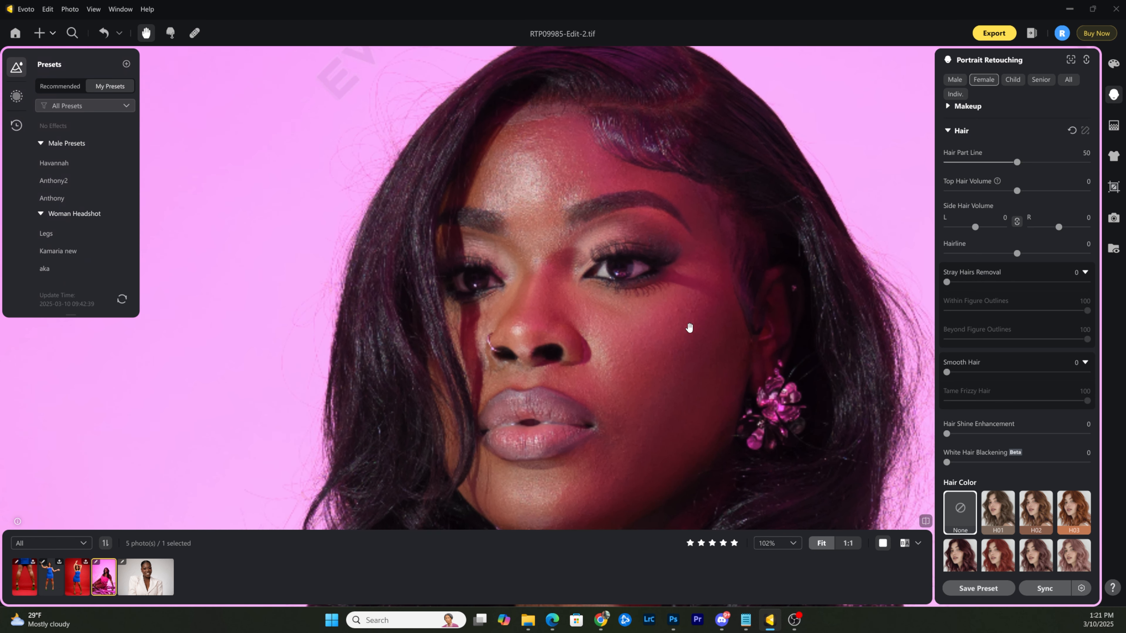
scroll(689, 327, down, 2)
drag(947, 373, 1087, 372)
drag(457, 422, 537, 332)
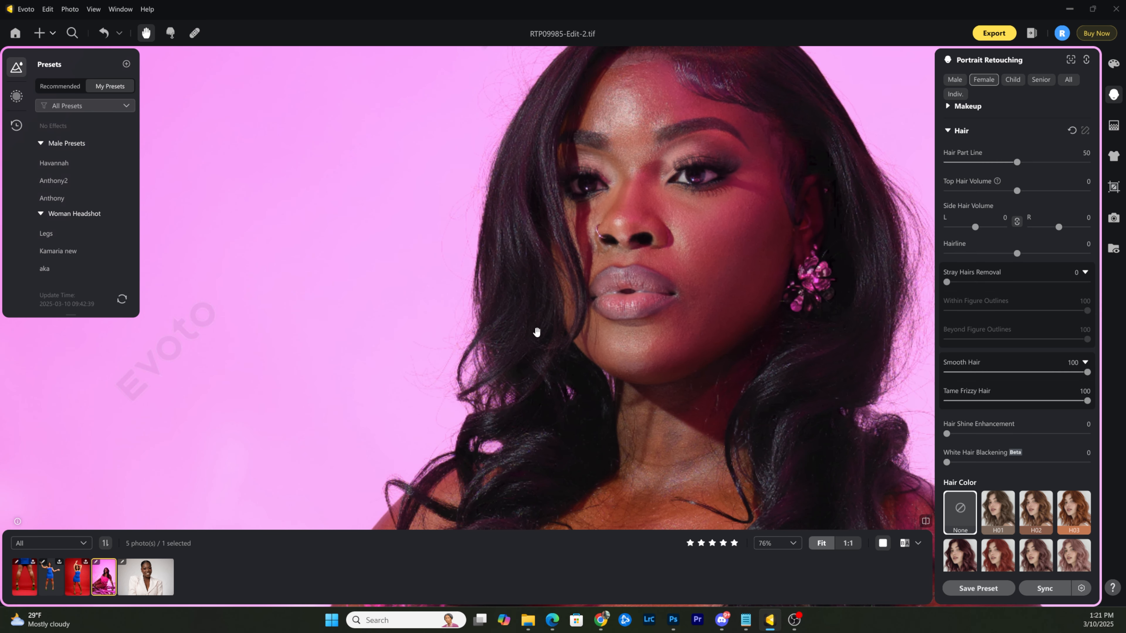
scroll(537, 332, up, 2)
drag(513, 276, 569, 354)
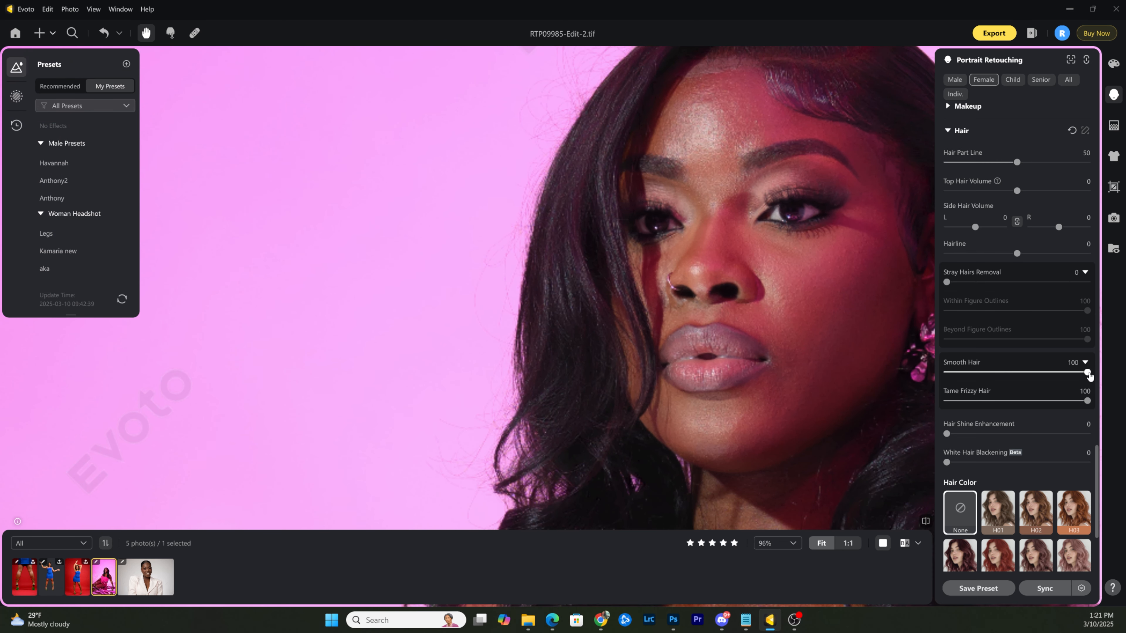
scroll(750, 319, down, 2)
drag(750, 319, 617, 302)
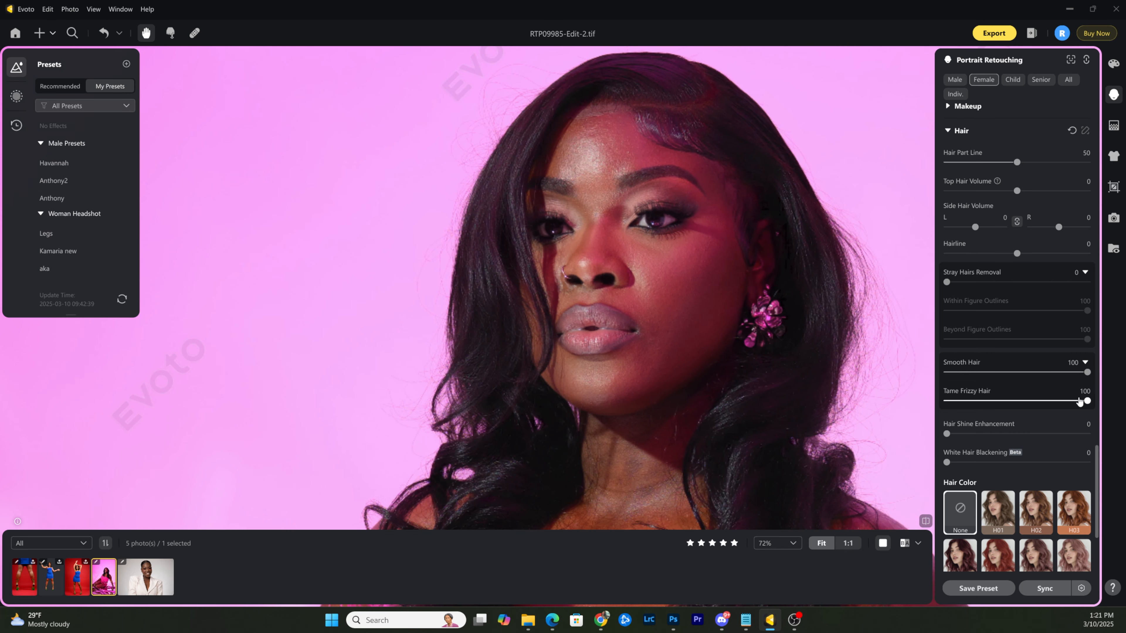
- Reset Smooth Hair to 0 and set Hair Shine Enhancement to 51, keeping White Hair Blackening at 0
drag(1089, 402, 947, 372)
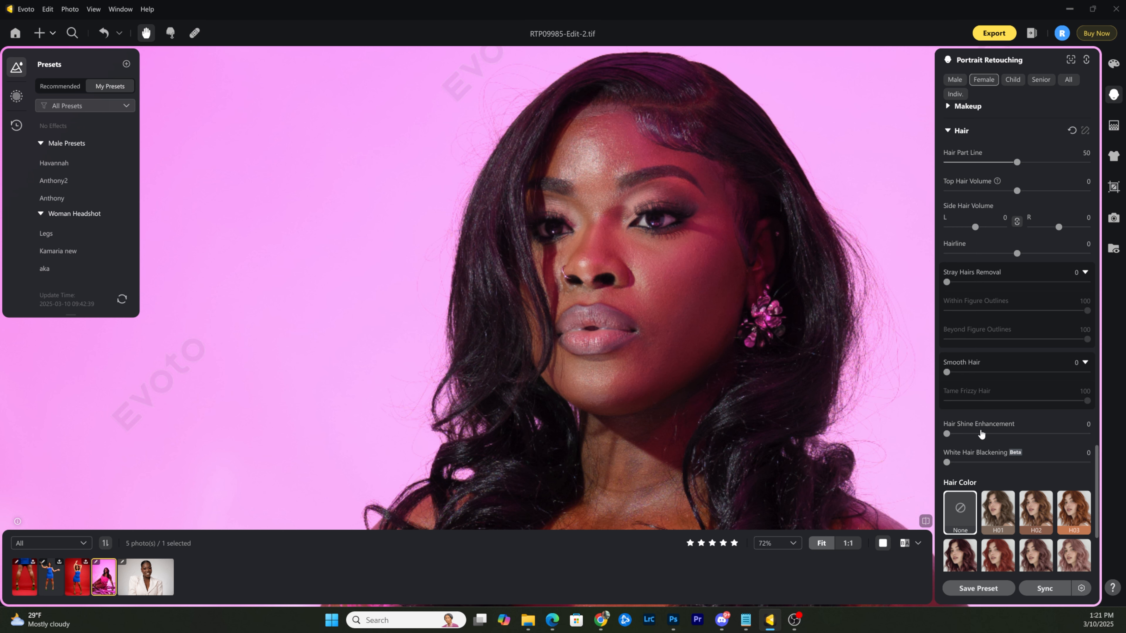
drag(947, 434, 1031, 434)
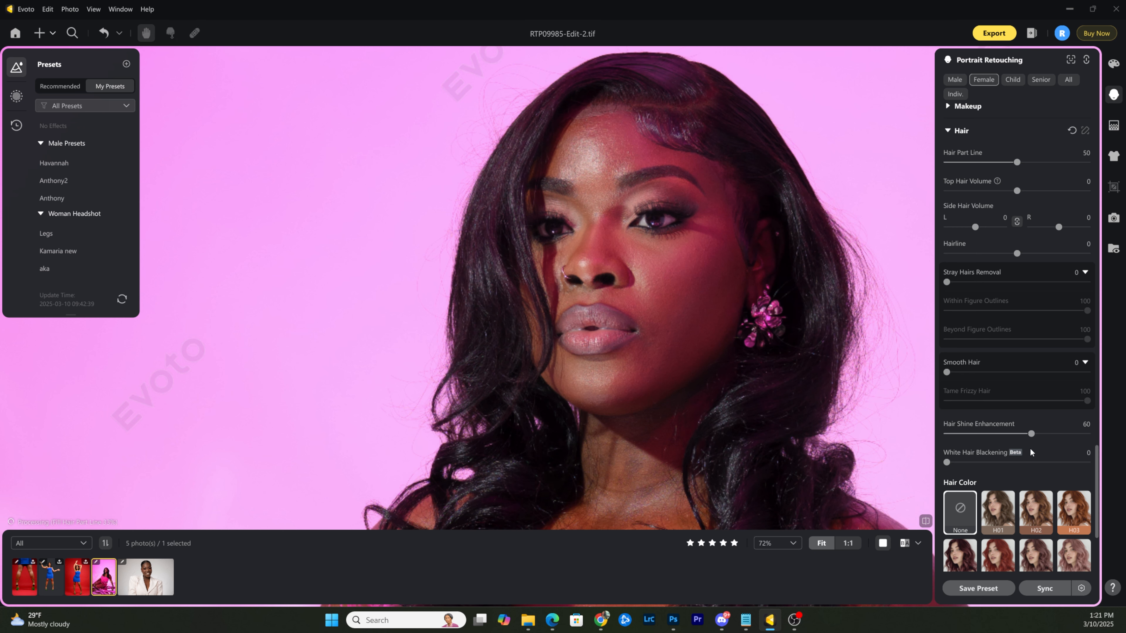
scroll(656, 334, down, 2)
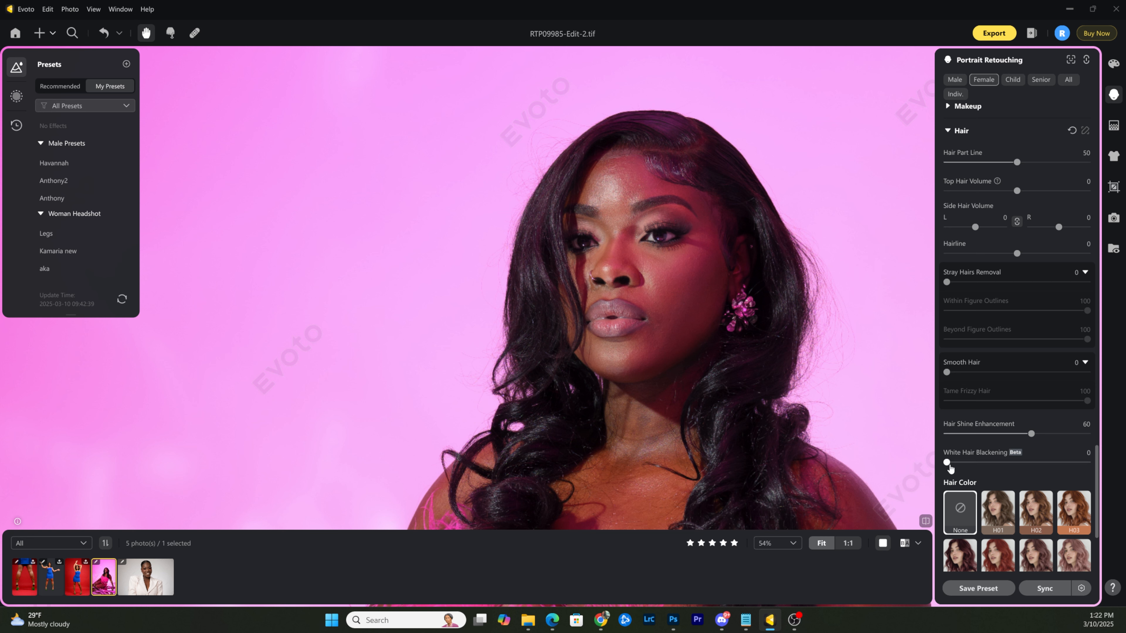
mouse_move(947, 465)
mouse_down()
mouse_move(1018, 465)
mouse_move(954, 462)
mouse_up()
mouse_move(956, 464)
mouse_down()
mouse_move(1065, 472)
mouse_move(950, 464)
mouse_up()
drag(1032, 435, 1019, 435)
- Set Body Blemishes to 91 in Body Refinement for the pink-backdrop portrait, with the legs in view
scroll(691, 368, down, 4)
drag(709, 419, 734, 244)
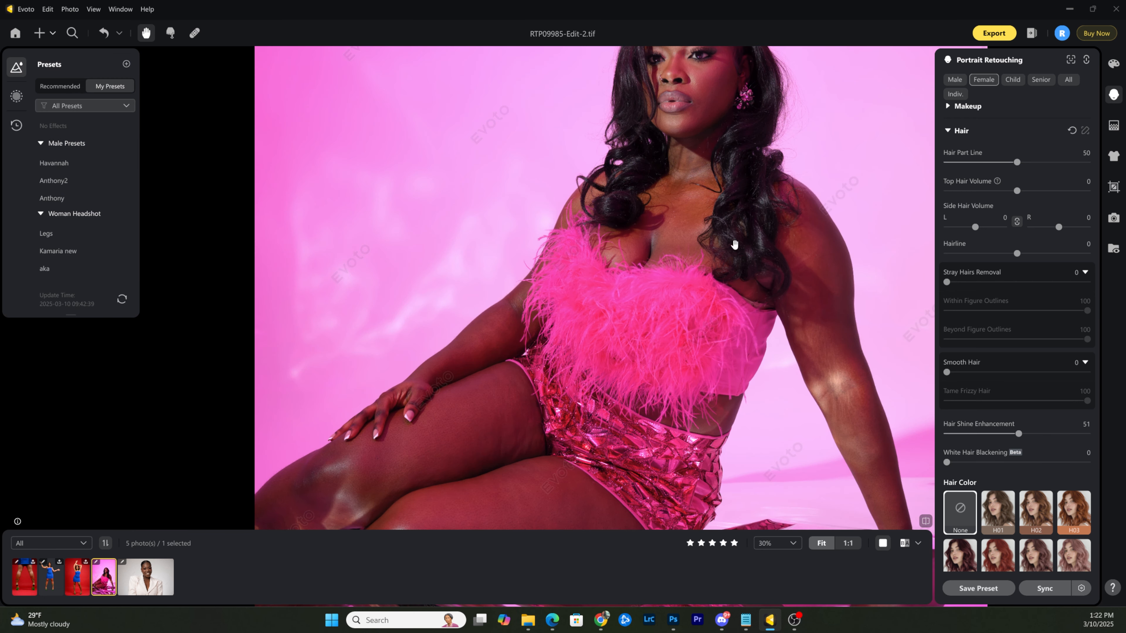
drag(686, 354, 767, 300)
scroll(562, 339, up, 1)
drag(645, 307, 651, 361)
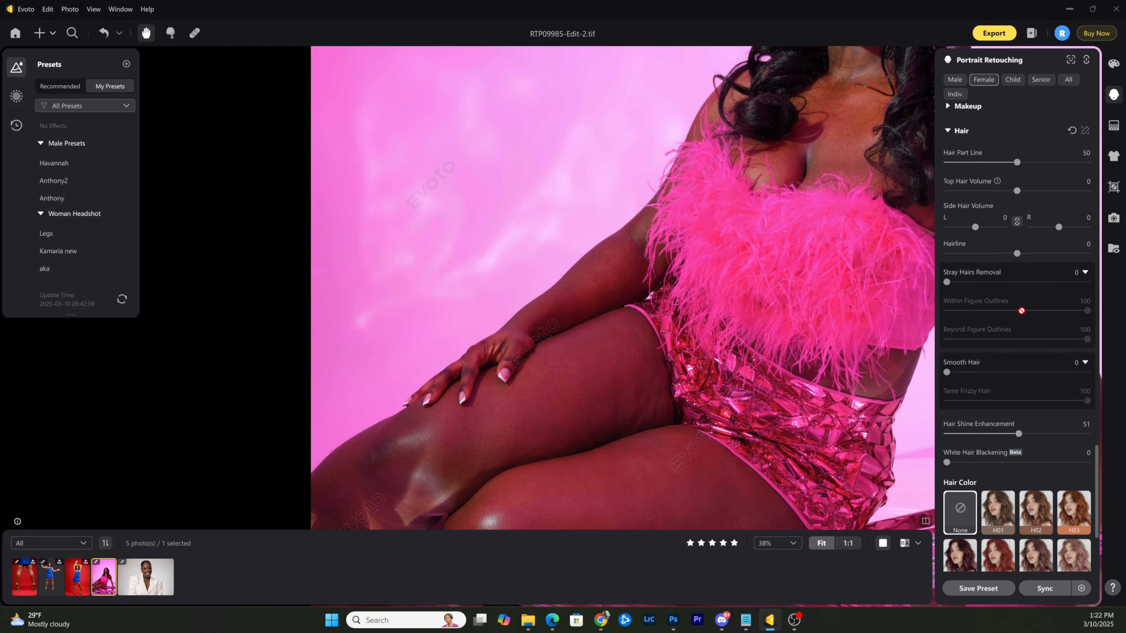
scroll(1022, 311, down, 10)
drag(585, 384, 561, 313)
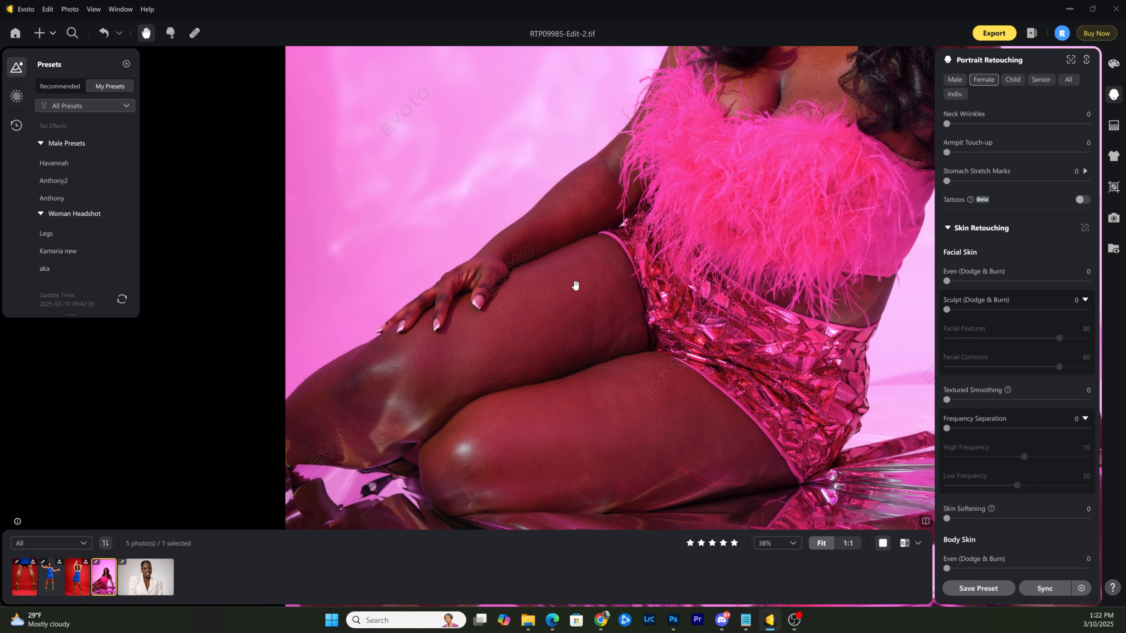
scroll(1025, 220, up, 6)
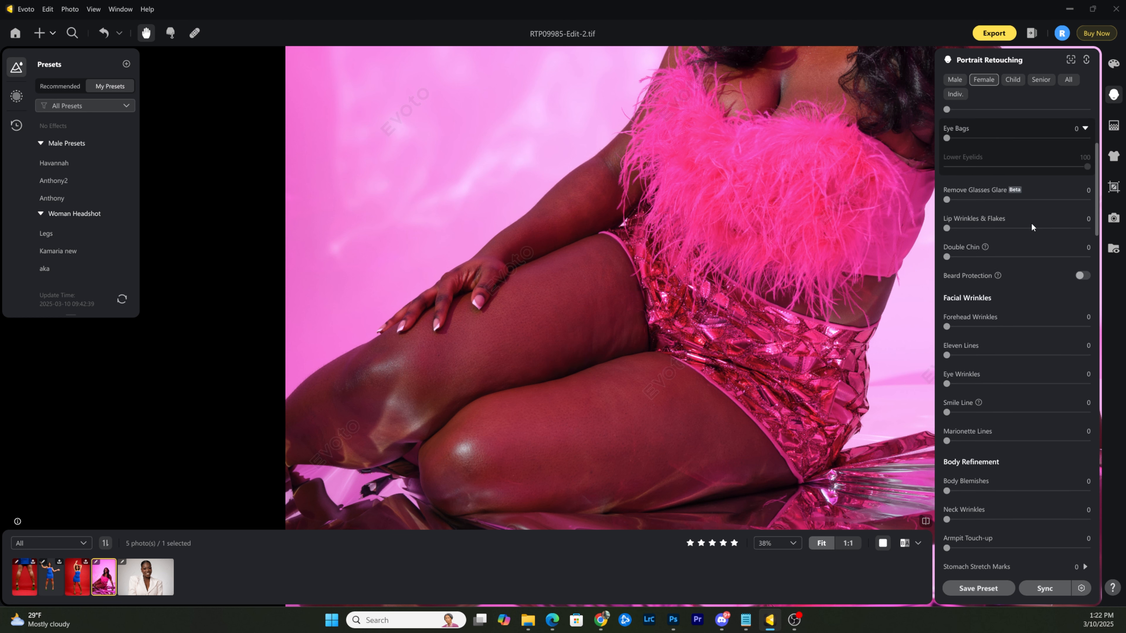
scroll(1010, 346, down, 2)
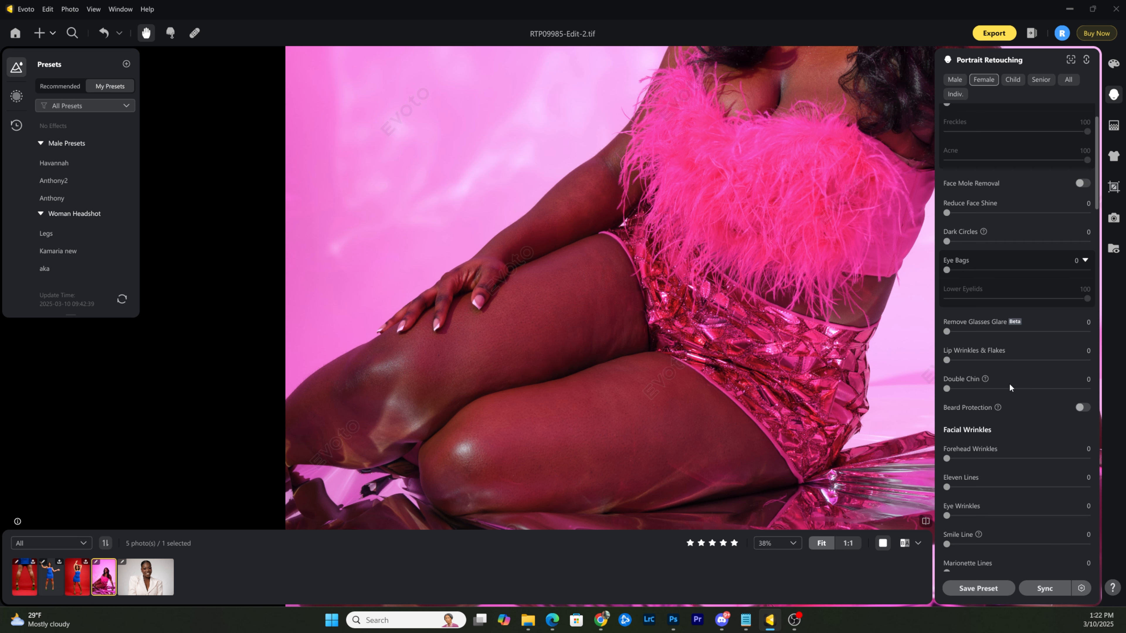
scroll(999, 417, up, 2)
scroll(999, 398, down, 4)
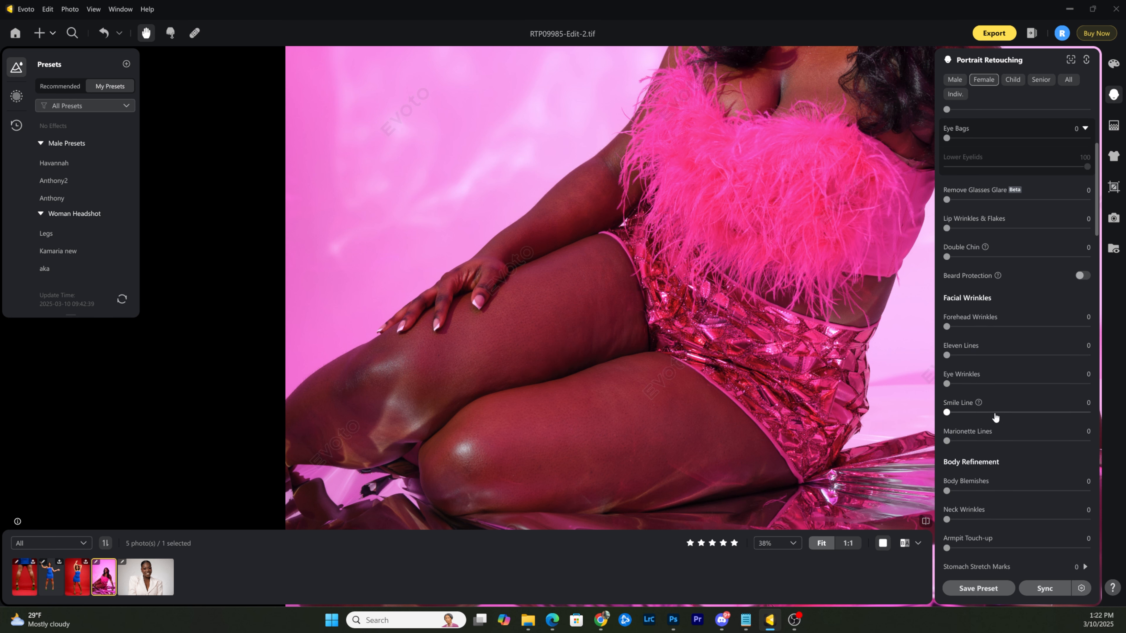
drag(947, 425, 1075, 436)
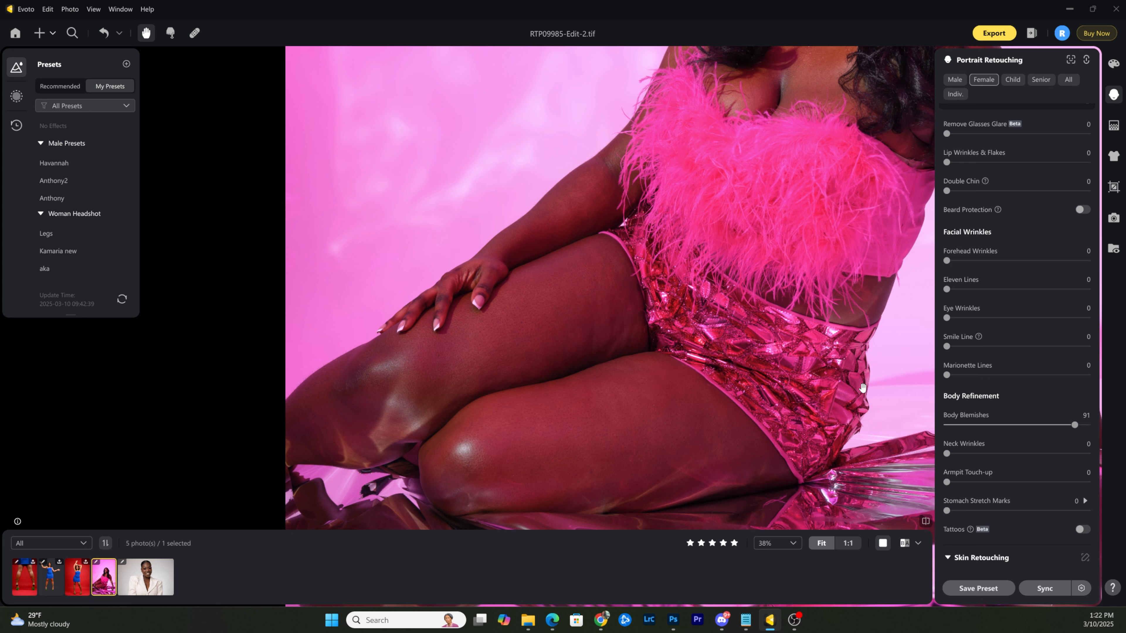
- Set the Body Skin adjustments to Even (Dodge & Burn) 100, Frequency Separation 58 and Skin Softening 70
scroll(1000, 425, down, 5)
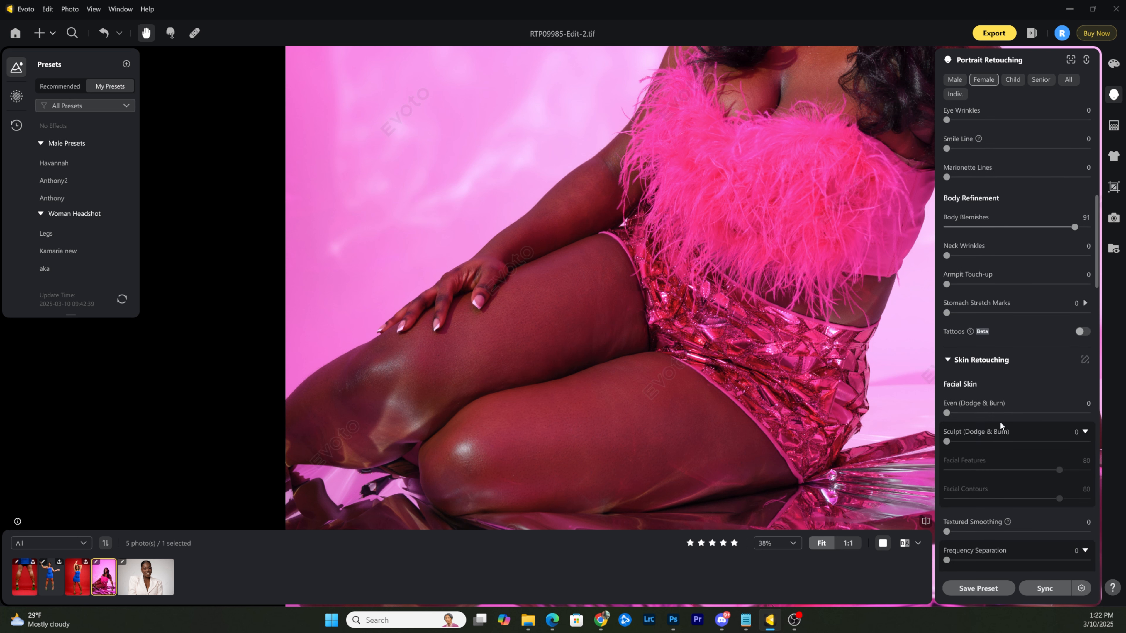
scroll(976, 424, down, 5)
scroll(983, 429, down, 3)
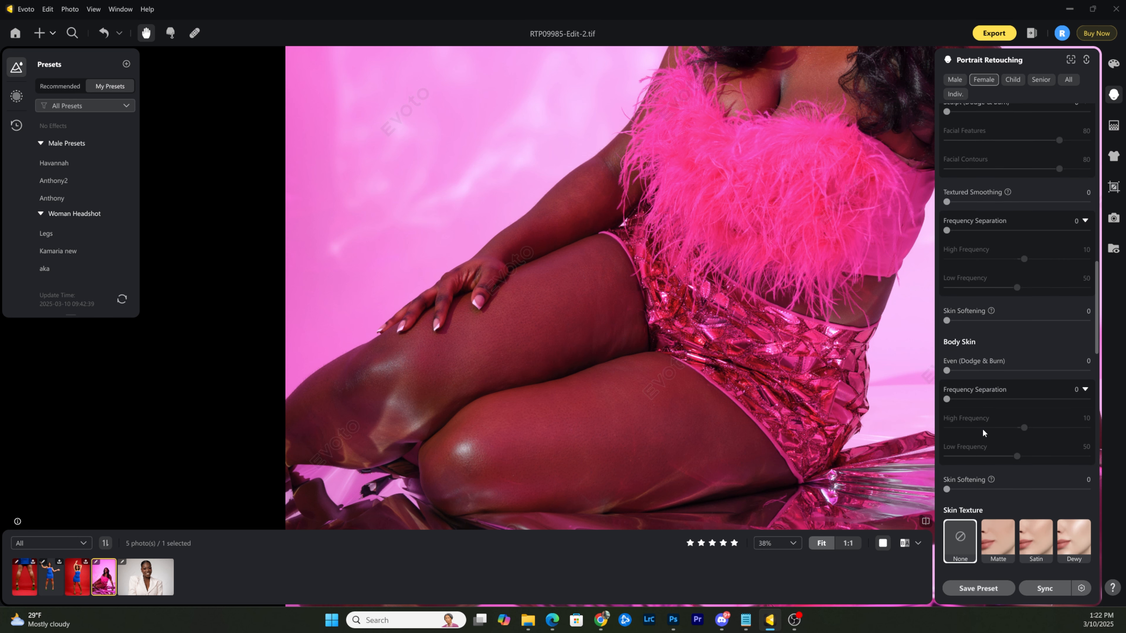
drag(947, 371, 1094, 379)
drag(948, 399, 1027, 399)
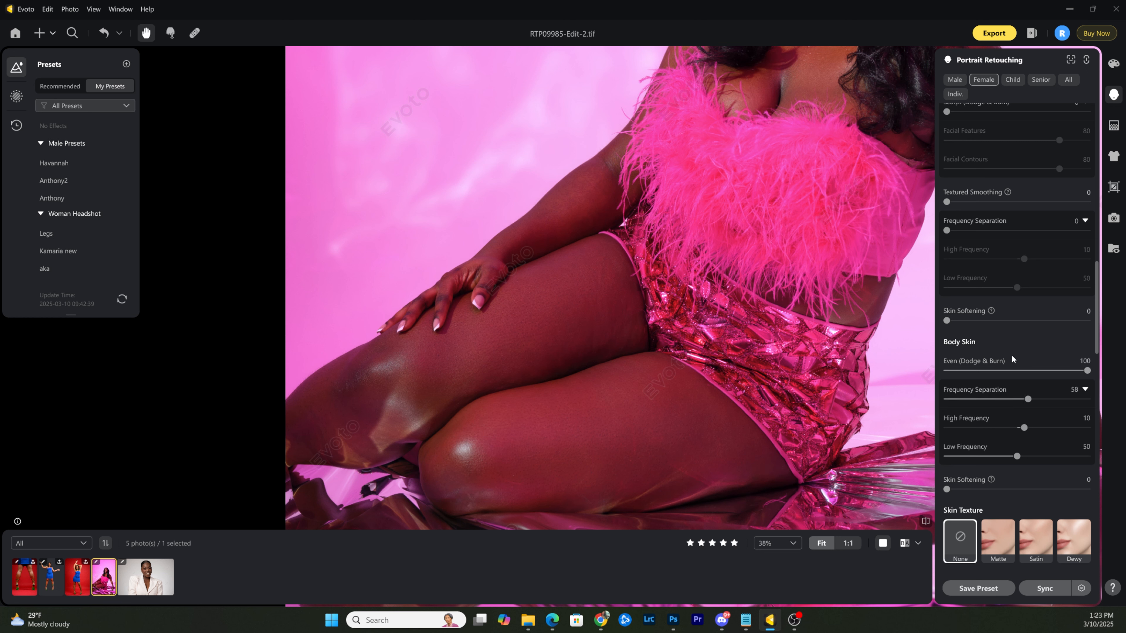
scroll(1011, 354, up, 3)
scroll(1004, 343, down, 3)
scroll(963, 451, down, 2)
drag(948, 423, 1048, 426)
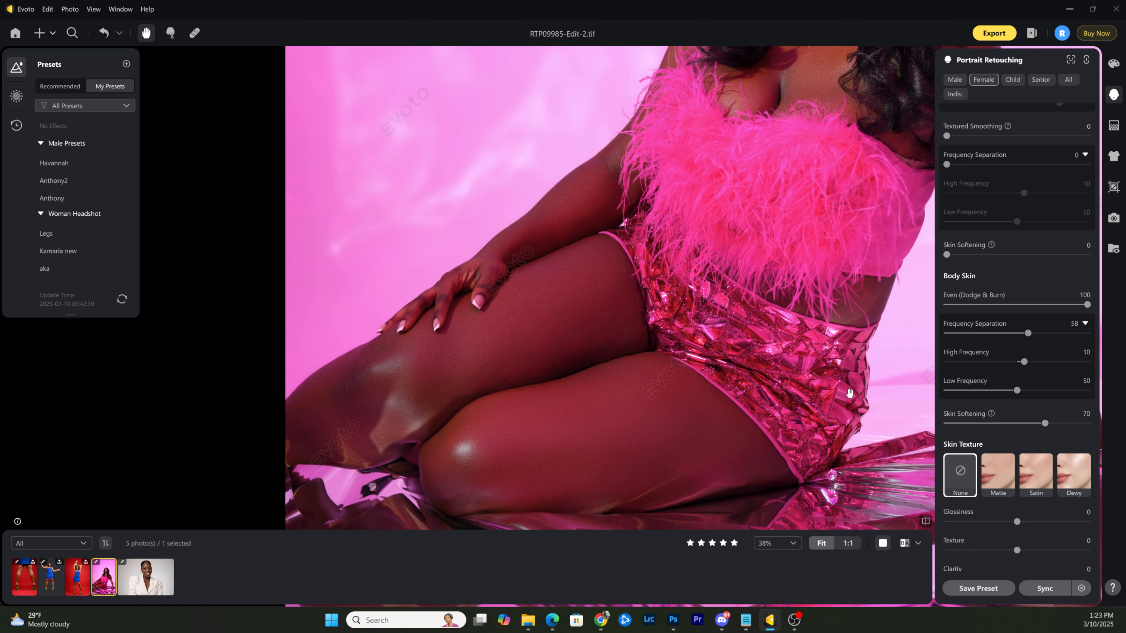
- Examine the skin on the legs, arms, chest and face of the pink-backdrop portrait, close up and at a wider view
drag(863, 347, 717, 363)
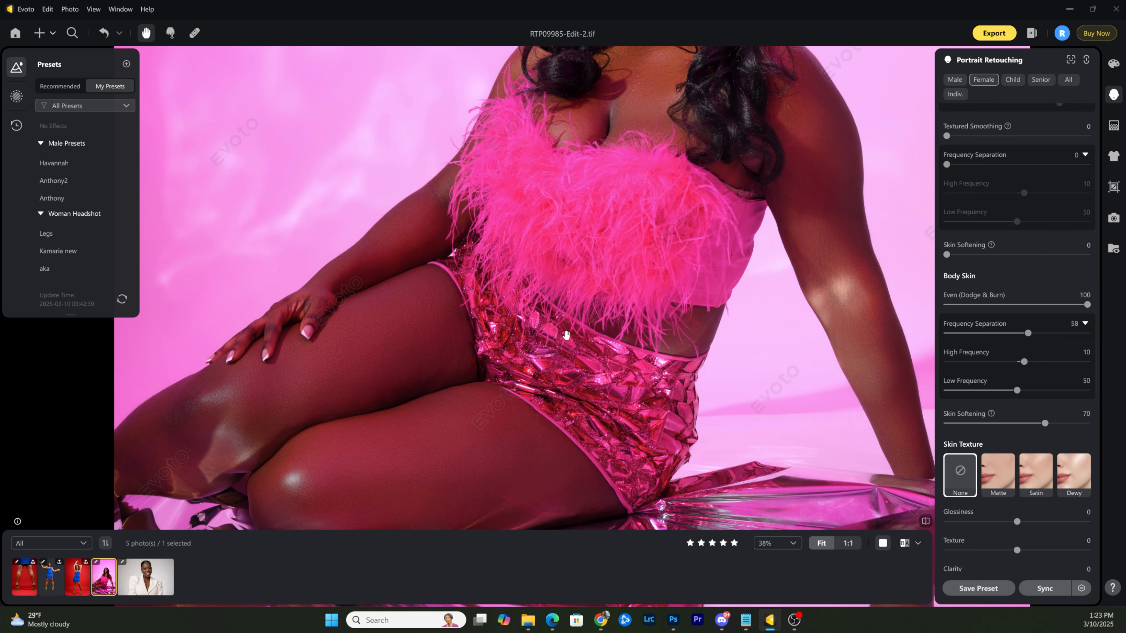
scroll(566, 336, down, 3)
scroll(615, 272, up, 1)
drag(617, 171, 652, 309)
scroll(661, 192, up, 2)
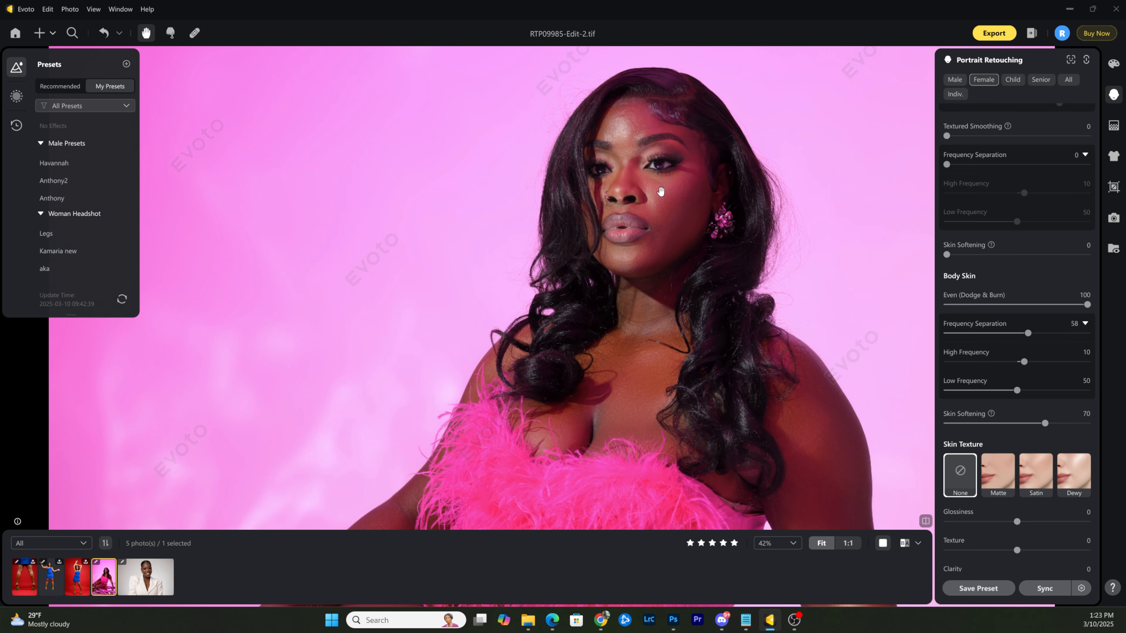
scroll(660, 191, up, 3)
scroll(668, 198, down, 2)
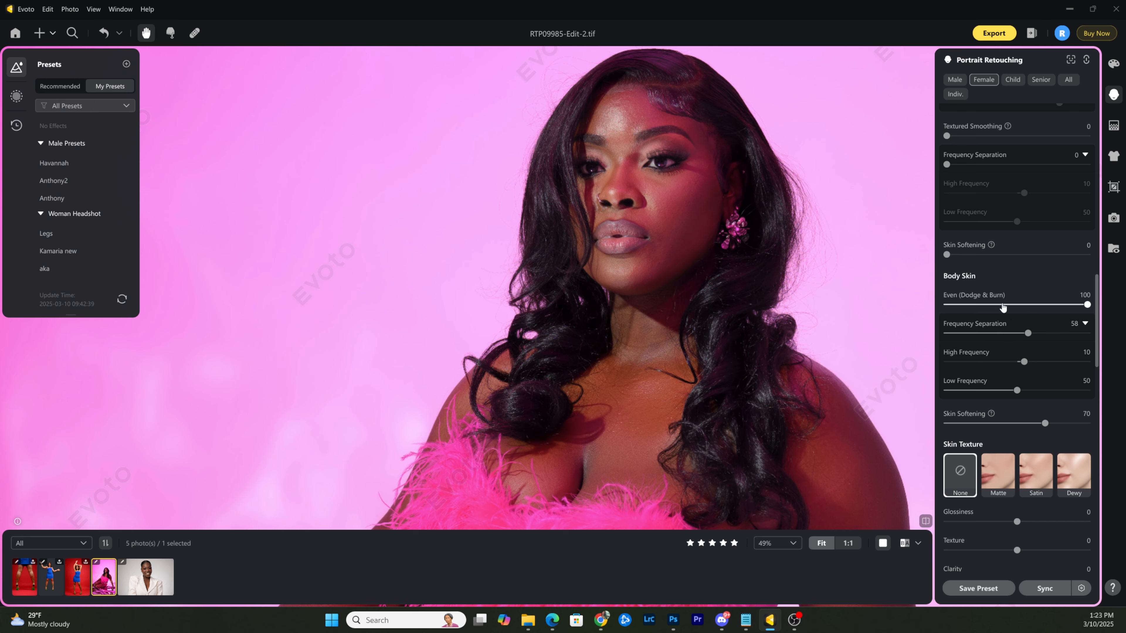
scroll(996, 295, up, 3)
scroll(949, 266, up, 1)
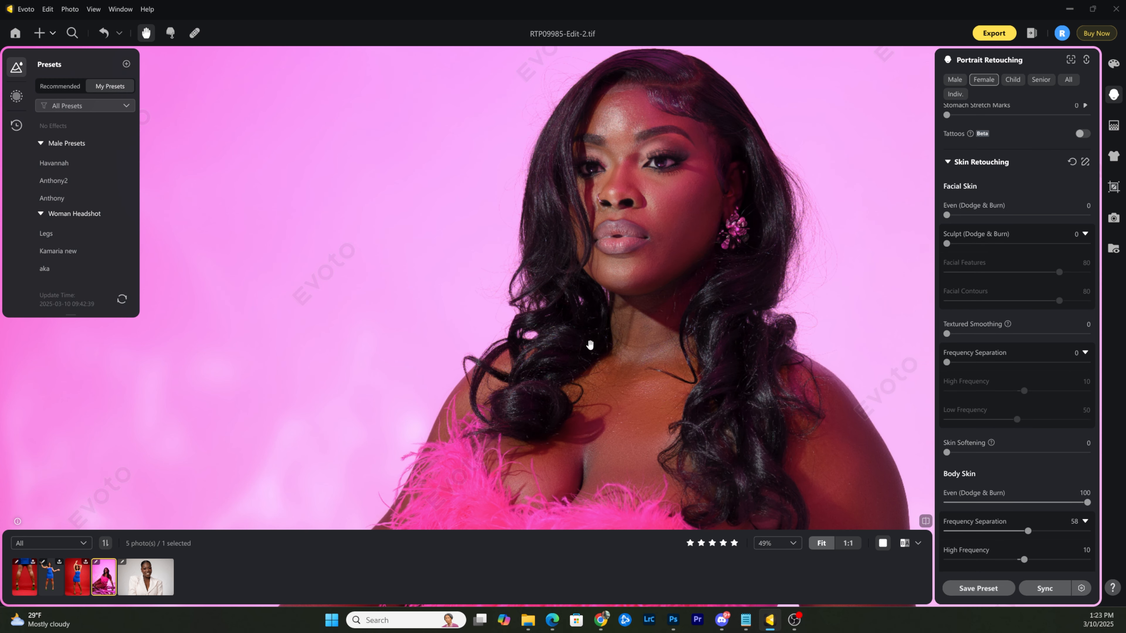
drag(572, 338, 630, 212)
scroll(654, 306, down, 2)
scroll(654, 306, down, 2)
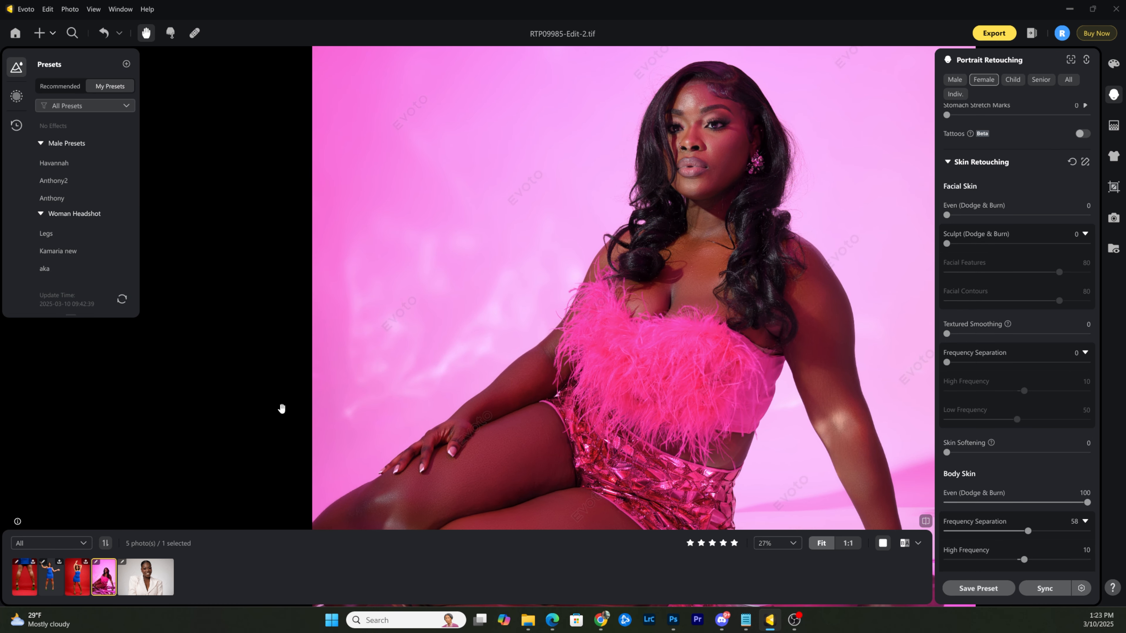
- Switch to the raised-arms photo in the blue dress and apply the Legs preset
click(75, 576)
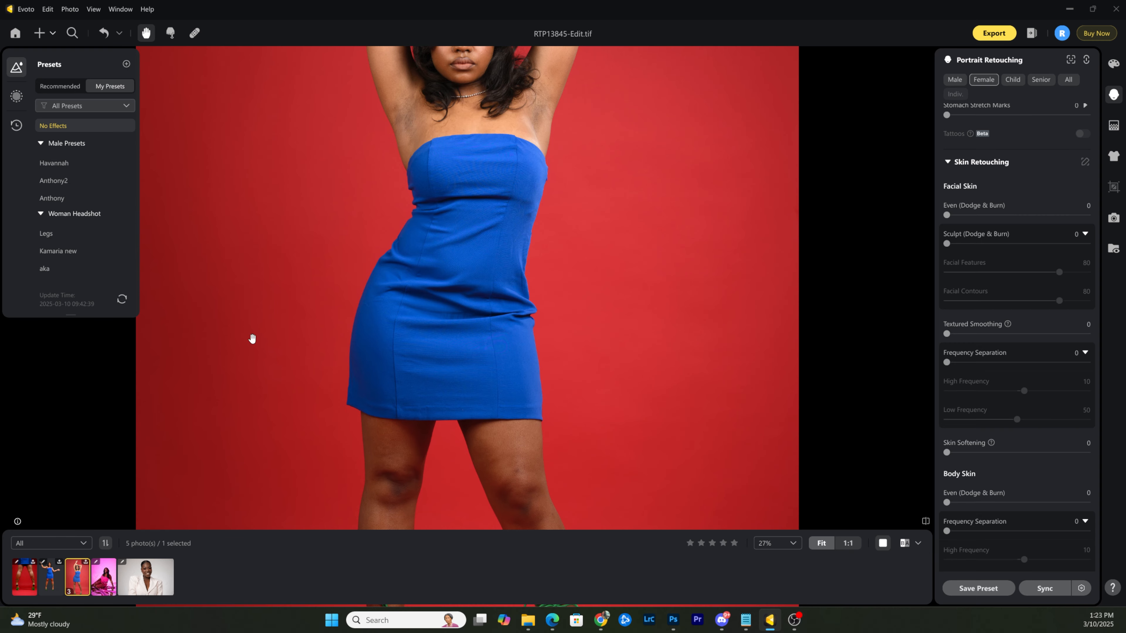
scroll(368, 266, down, 4)
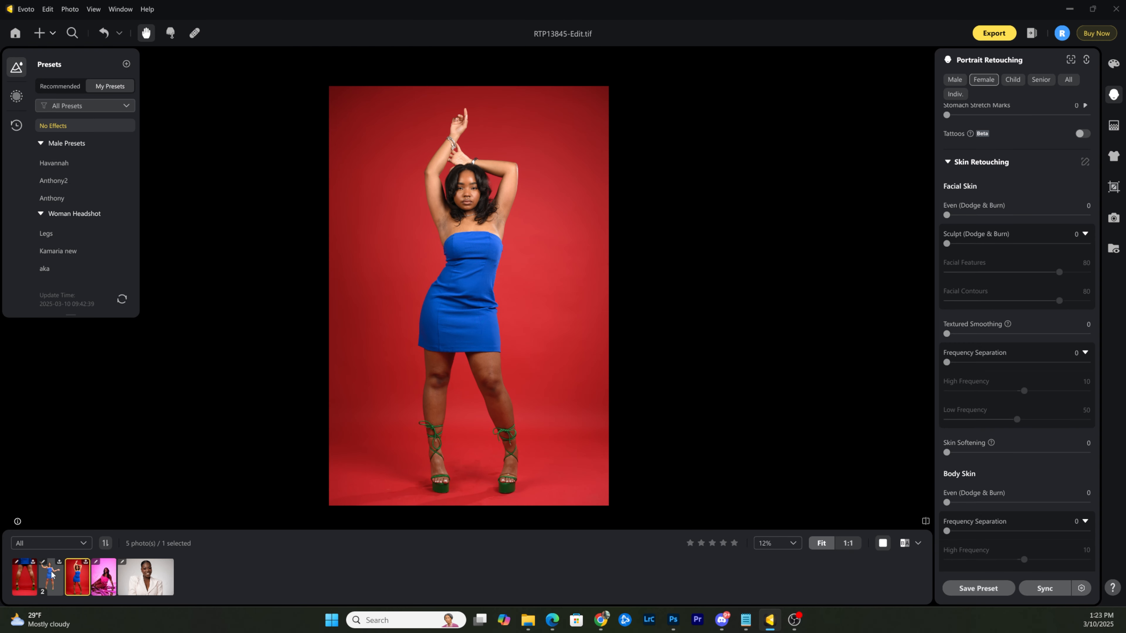
click(57, 577)
click(77, 580)
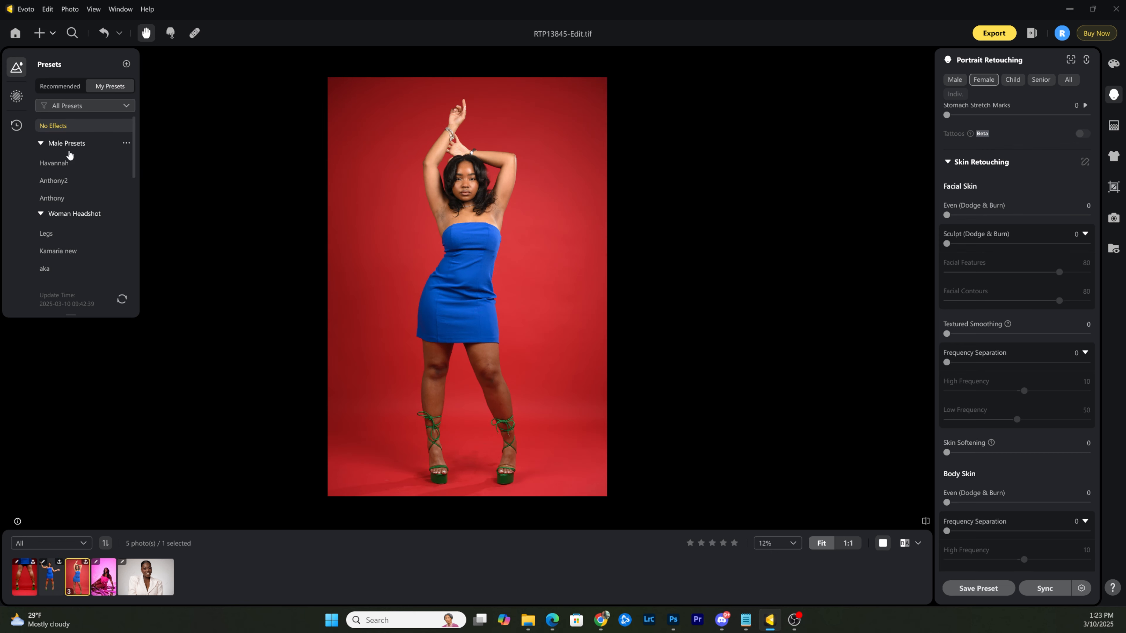
click(67, 237)
scroll(470, 199, up, 5)
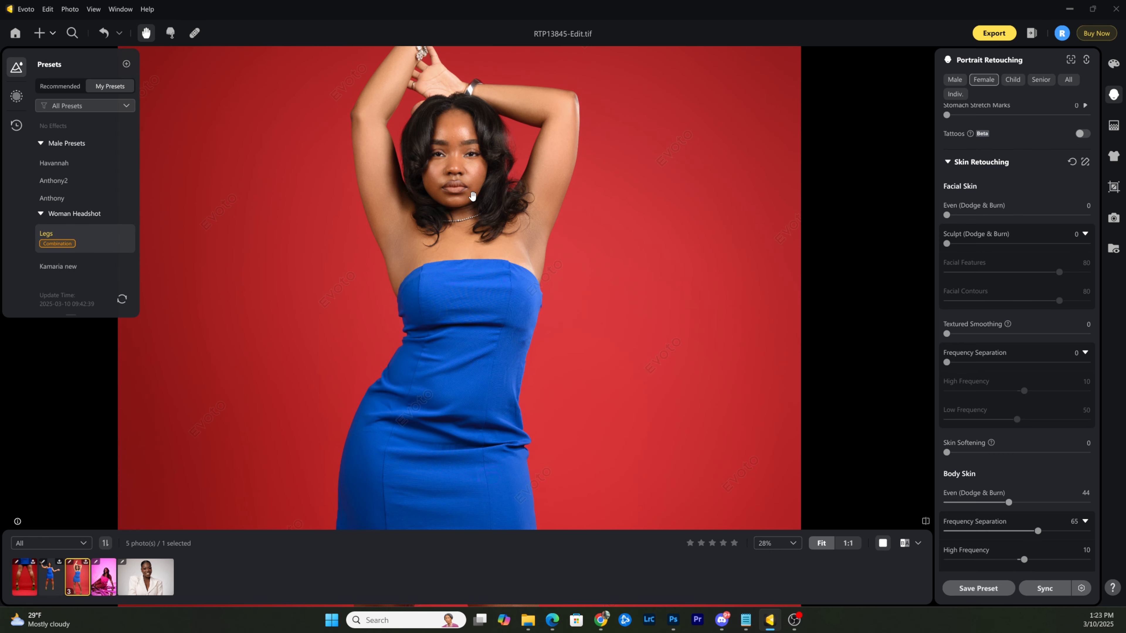
- Try the Spot Healing Brush on the creases and marks at both underarms in the raised-arms photo
scroll(470, 199, down, 4)
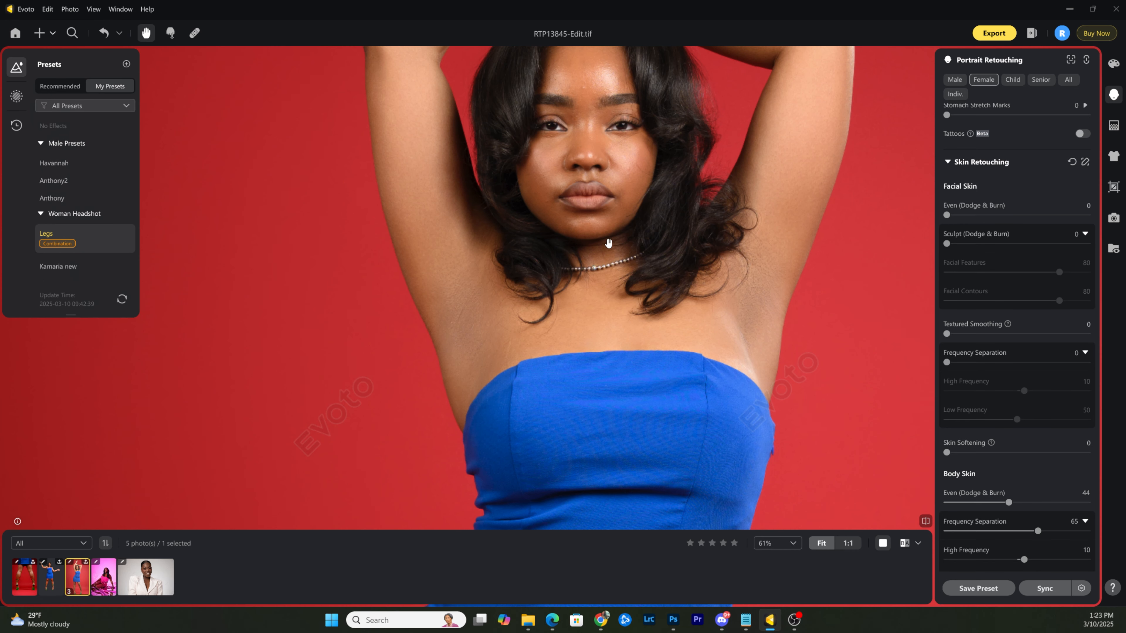
scroll(530, 344, up, 3)
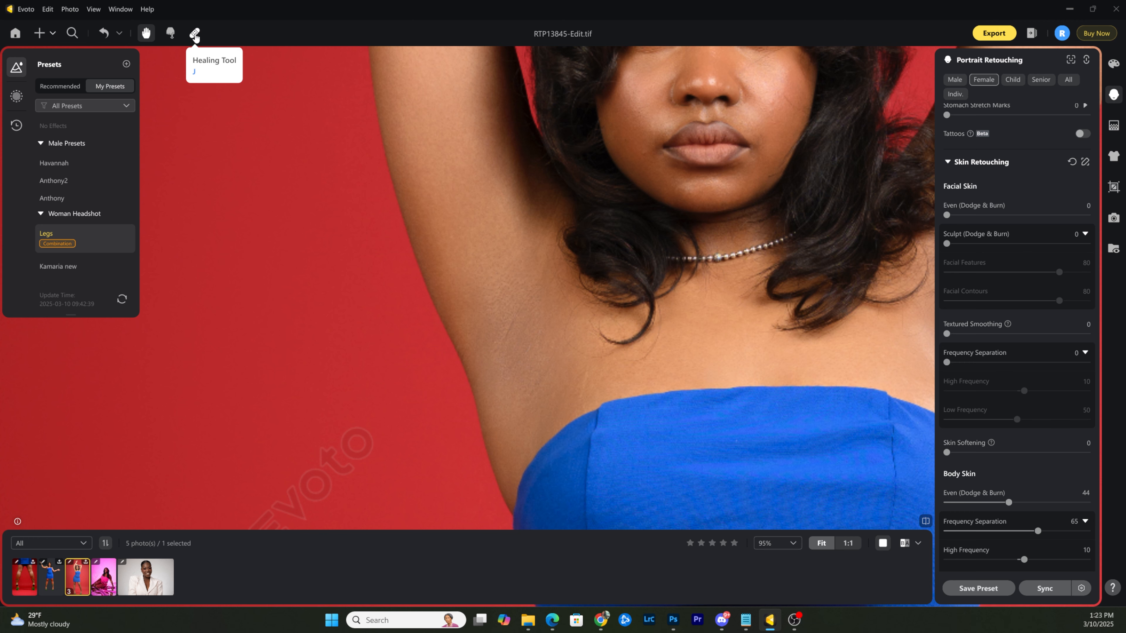
scroll(433, 307, up, 2)
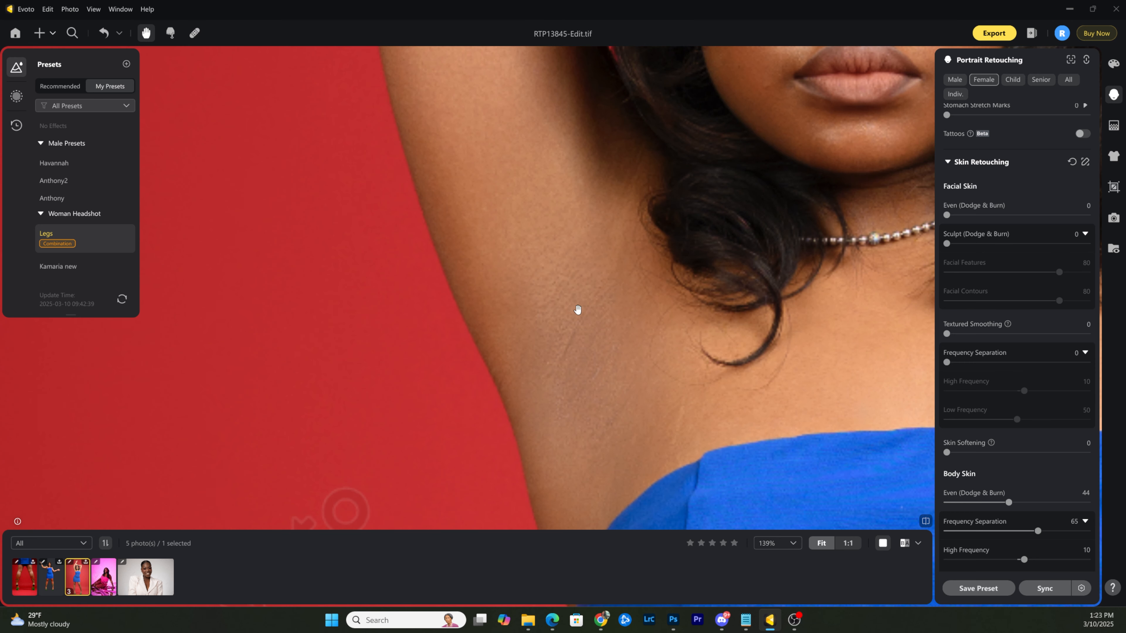
click(195, 34)
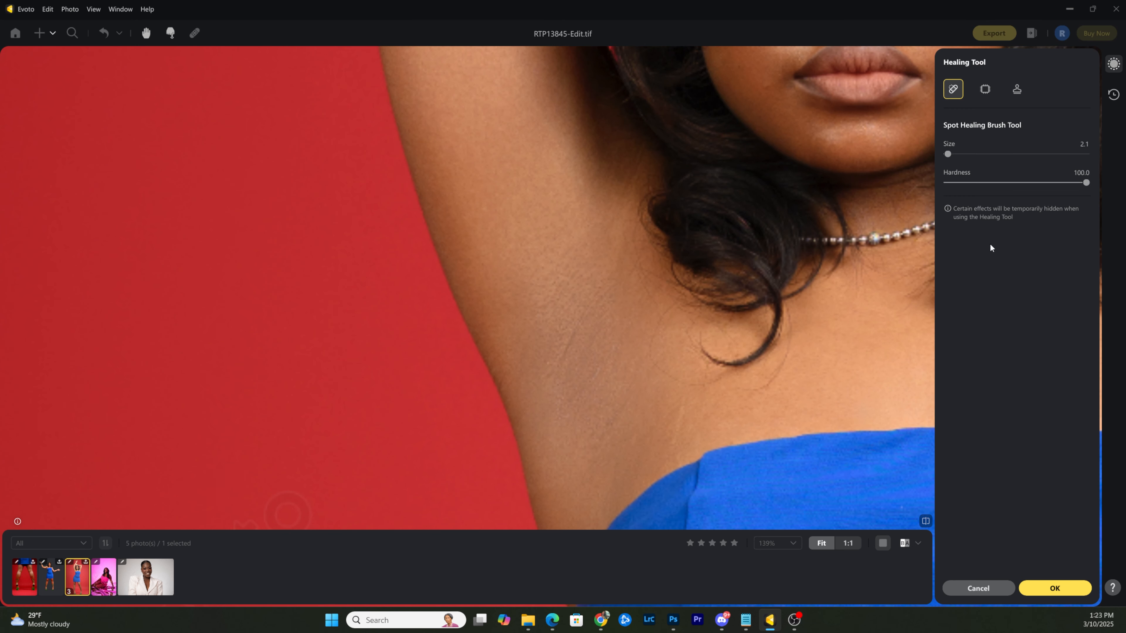
drag(591, 299, 560, 356)
mouse_move(680, 435)
mouse_down()
mouse_move(685, 392)
mouse_move(619, 413)
mouse_move(605, 433)
mouse_up()
scroll(565, 324, down, 3)
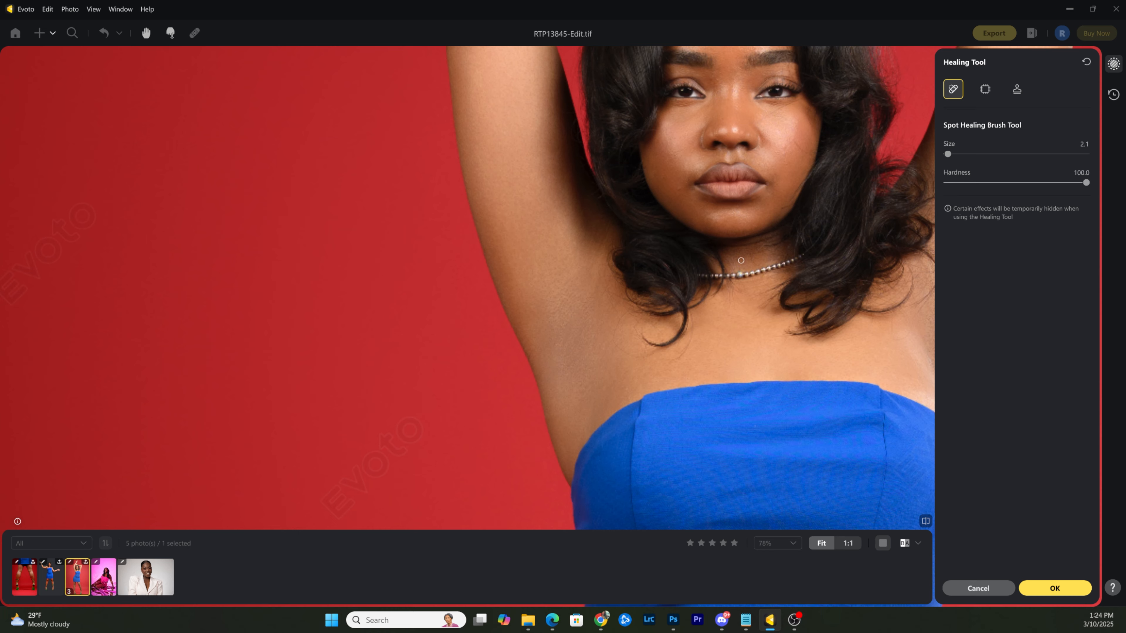
drag(827, 293, 624, 289)
scroll(799, 283, up, 4)
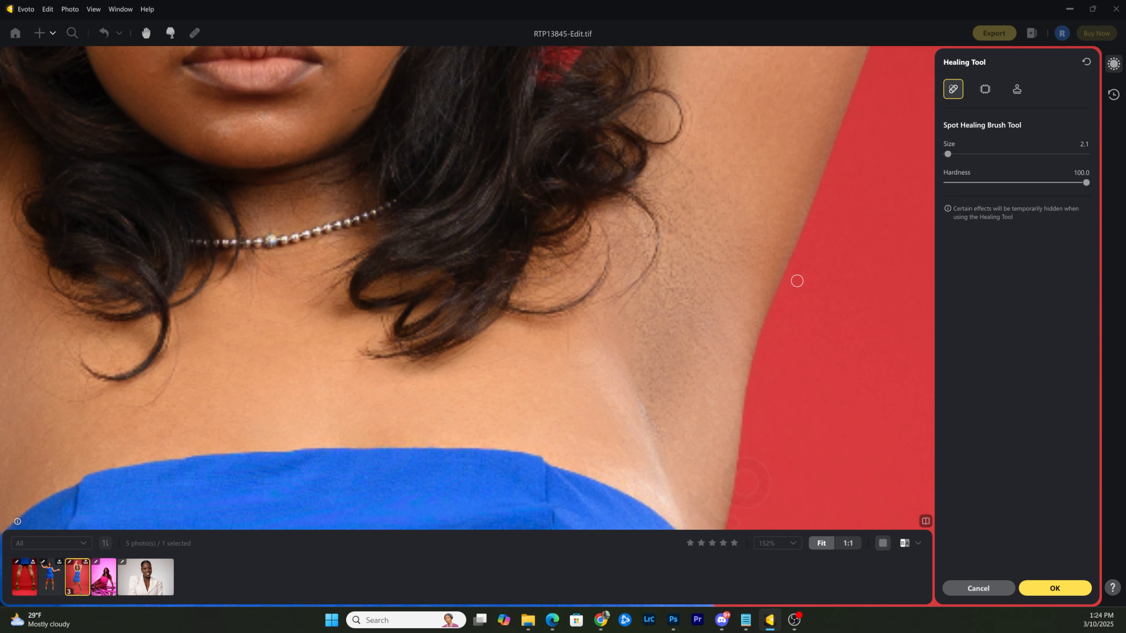
drag(700, 263, 740, 316)
scroll(652, 319, down, 7)
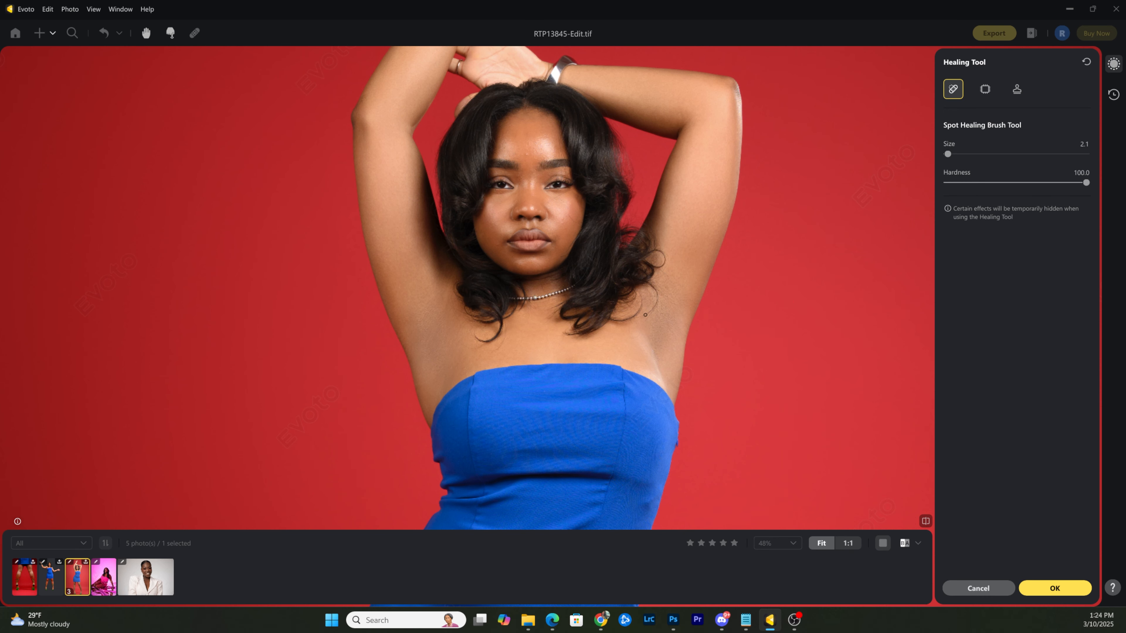
scroll(604, 295, down, 2)
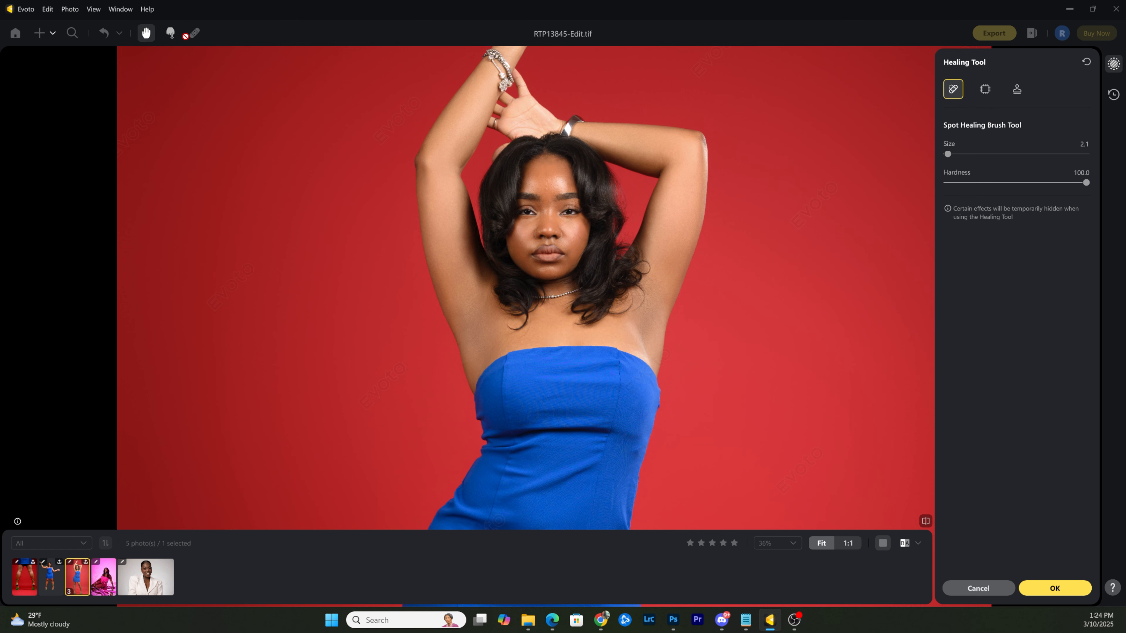
- Discard the healing changes and try Liquify's Forward Warp Tool along the right-hand upper arm and underarm contour of the raised-arms photo
click(171, 35)
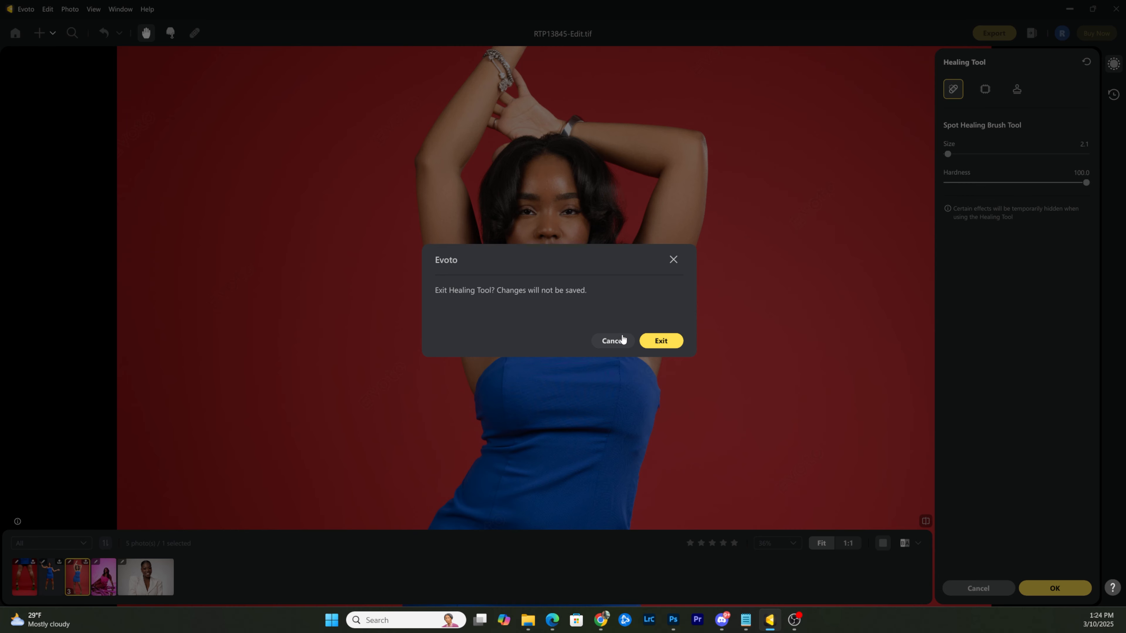
click(660, 341)
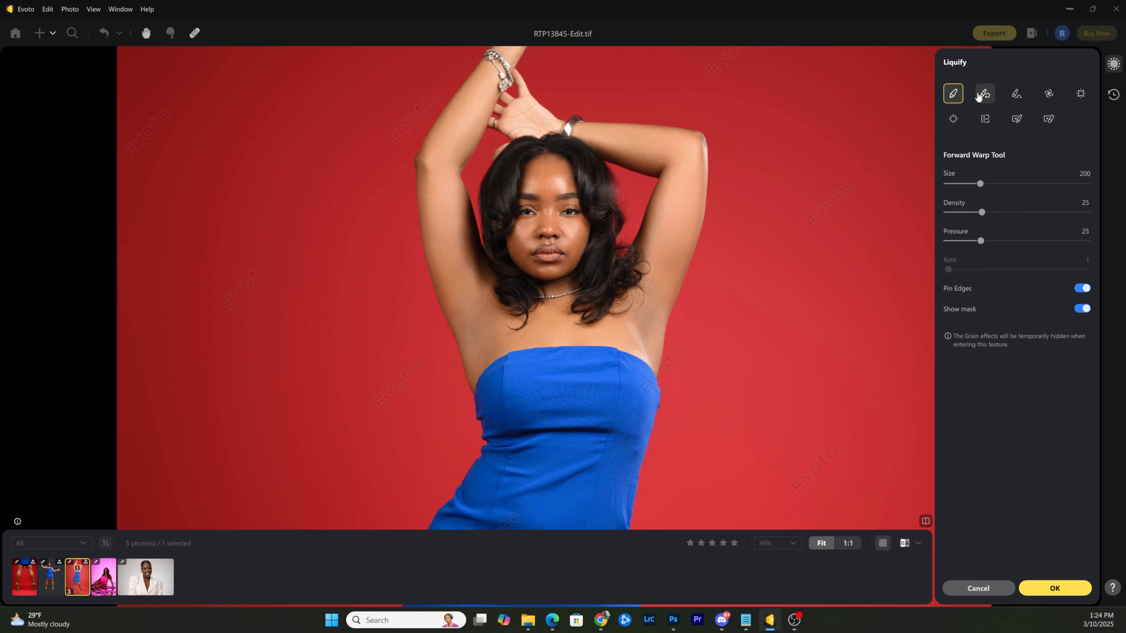
scroll(678, 320, up, 3)
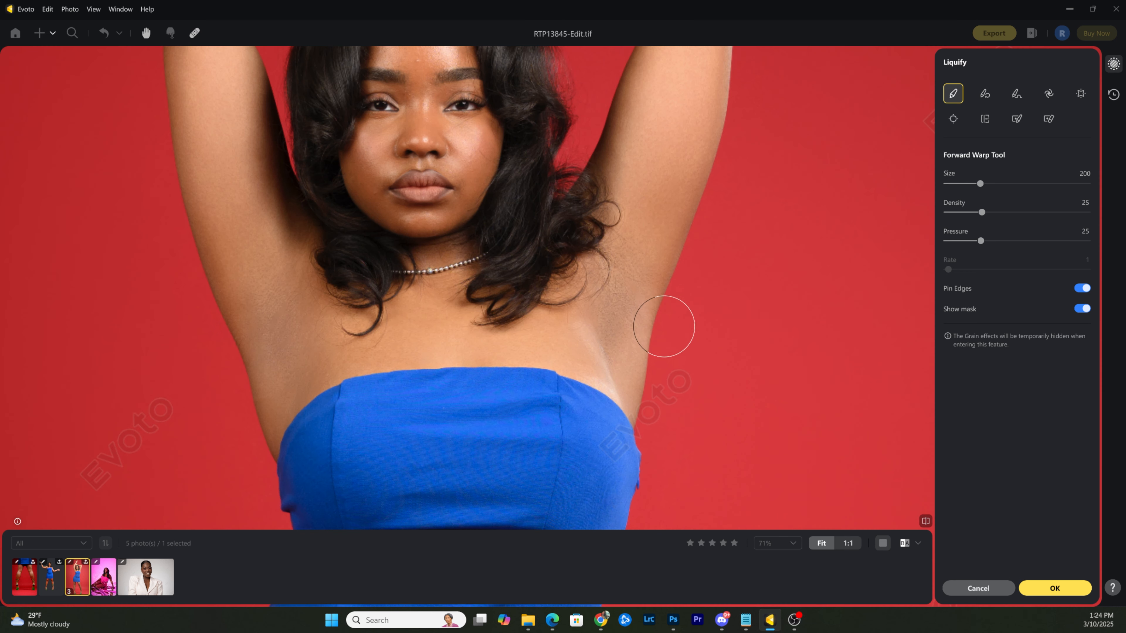
key(bracketright)
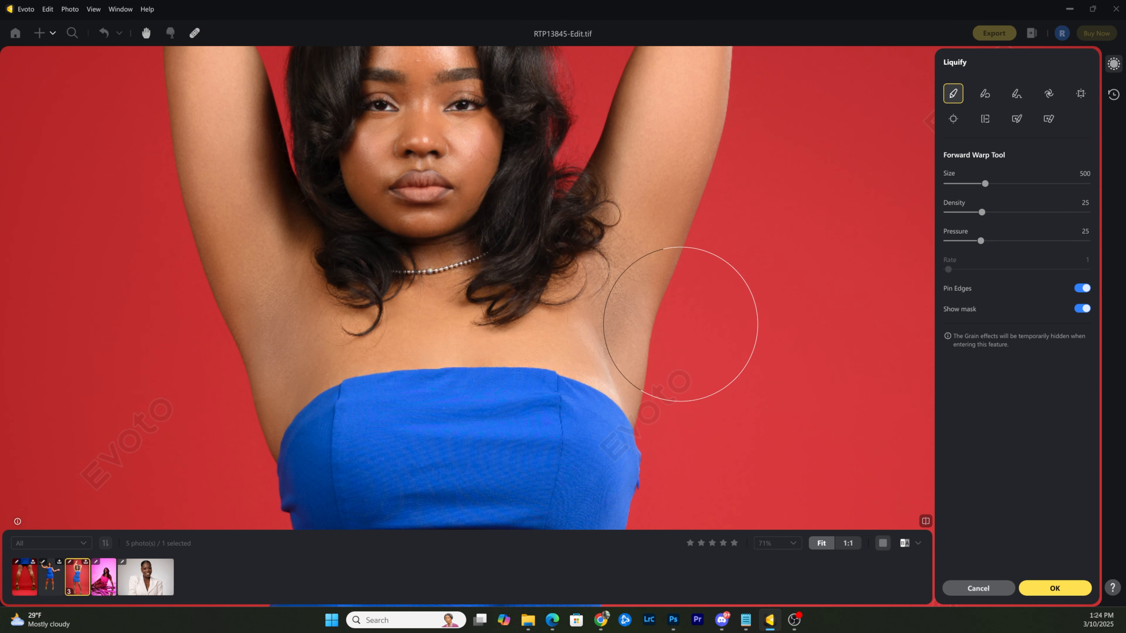
drag(682, 327, 669, 319)
drag(697, 280, 685, 270)
mouse_move(689, 346)
mouse_down()
mouse_move(657, 349)
mouse_move(663, 372)
mouse_up()
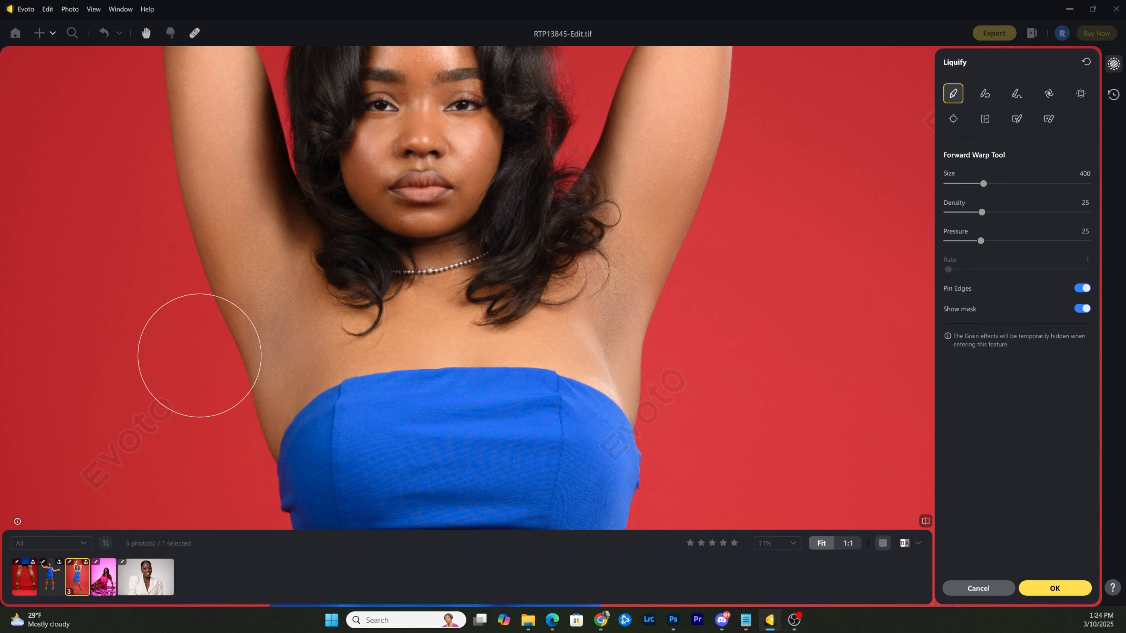
- Try the Forward Warp Tool on the blue dress's waist and, at size 600, across the whole figure; discard the Liquify changes
scroll(362, 280, down, 5)
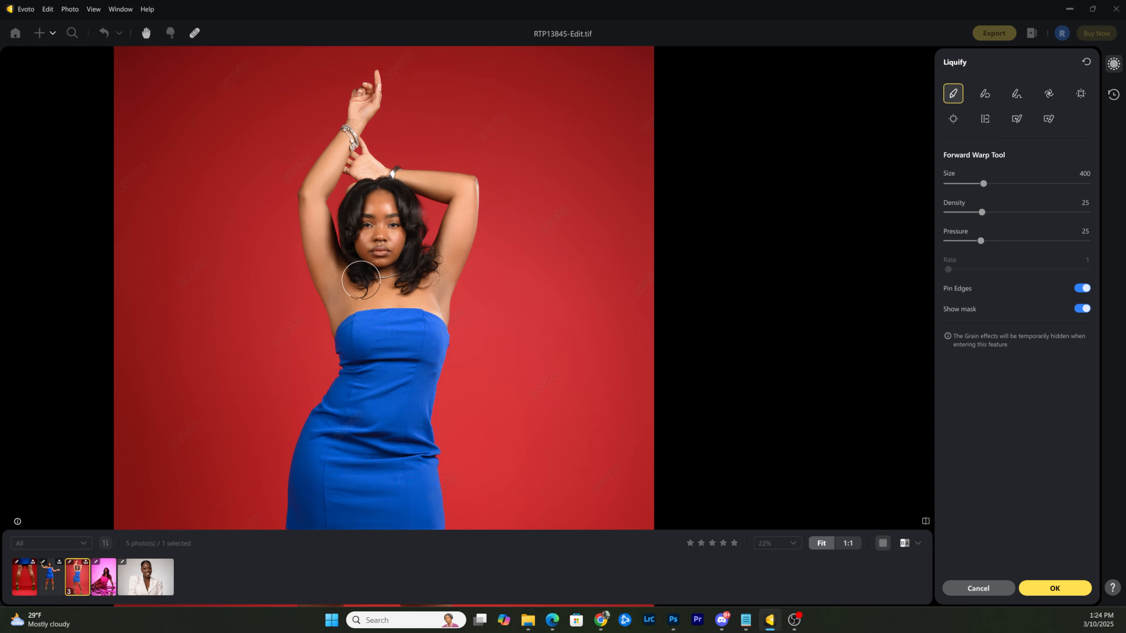
mouse_move(472, 428)
mouse_down()
mouse_move(613, 164)
mouse_move(592, 290)
mouse_up()
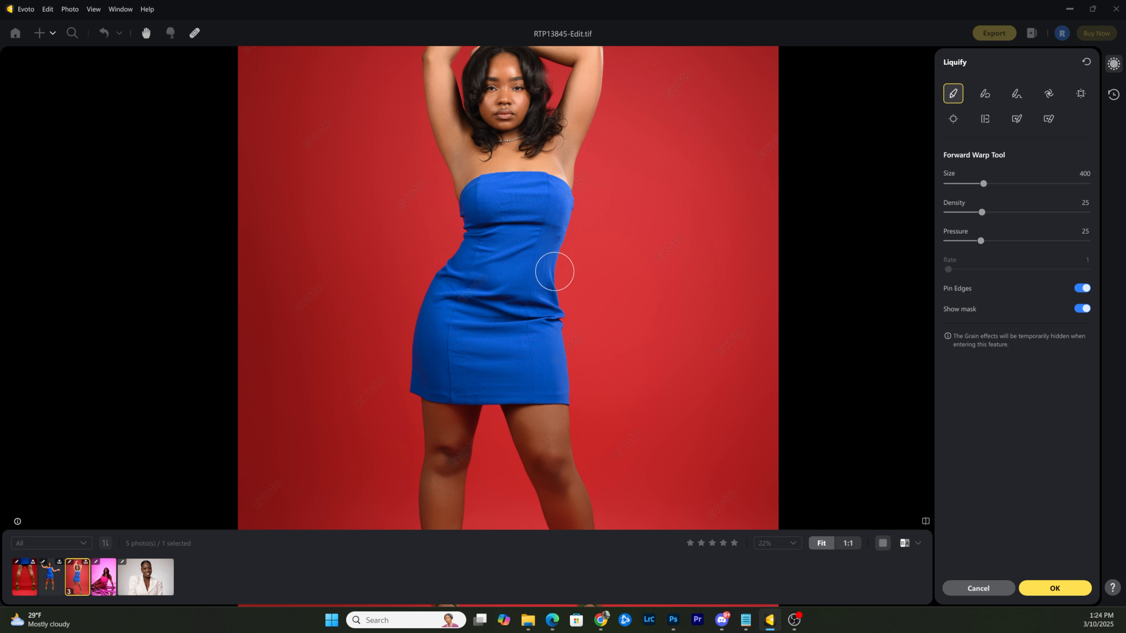
key(])
key(])
key(])
mouse_move(575, 272)
mouse_down()
mouse_move(558, 277)
mouse_move(570, 271)
mouse_up()
key([)
key([)
mouse_move(518, 453)
mouse_down()
mouse_move(549, 408)
mouse_move(241, 150)
mouse_move(288, 96)
mouse_move(342, 265)
mouse_move(558, 453)
mouse_move(618, 229)
mouse_move(492, 67)
mouse_move(531, 270)
mouse_move(352, 503)
mouse_move(633, 410)
mouse_move(377, 254)
mouse_move(582, 55)
mouse_move(382, 116)
mouse_move(619, 191)
mouse_move(402, 95)
mouse_move(523, 88)
mouse_up()
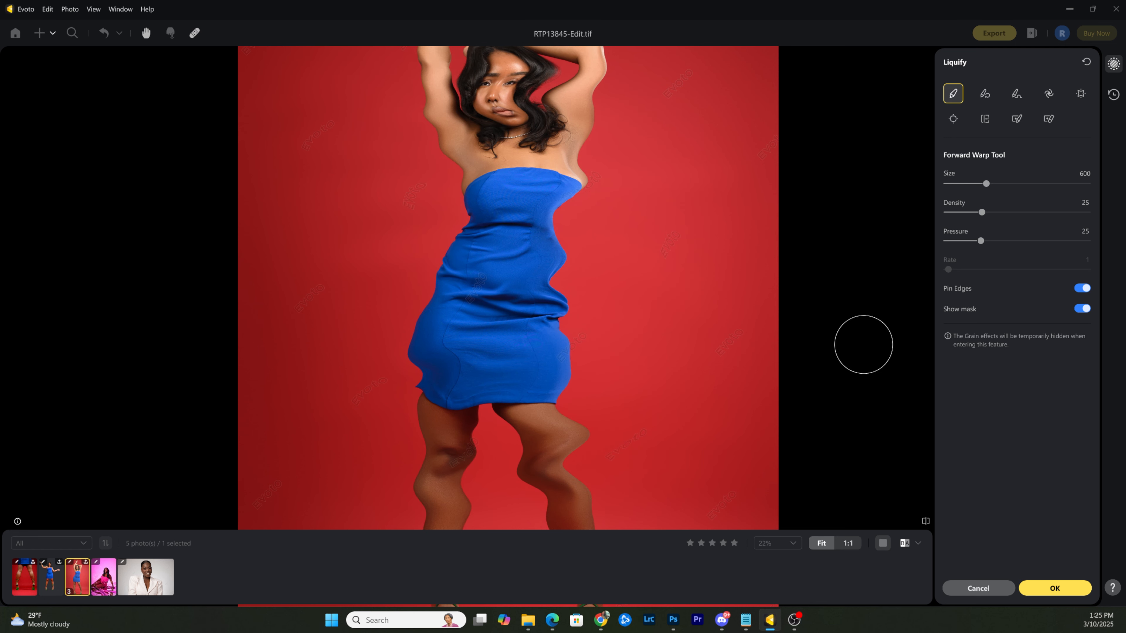
click(50, 579)
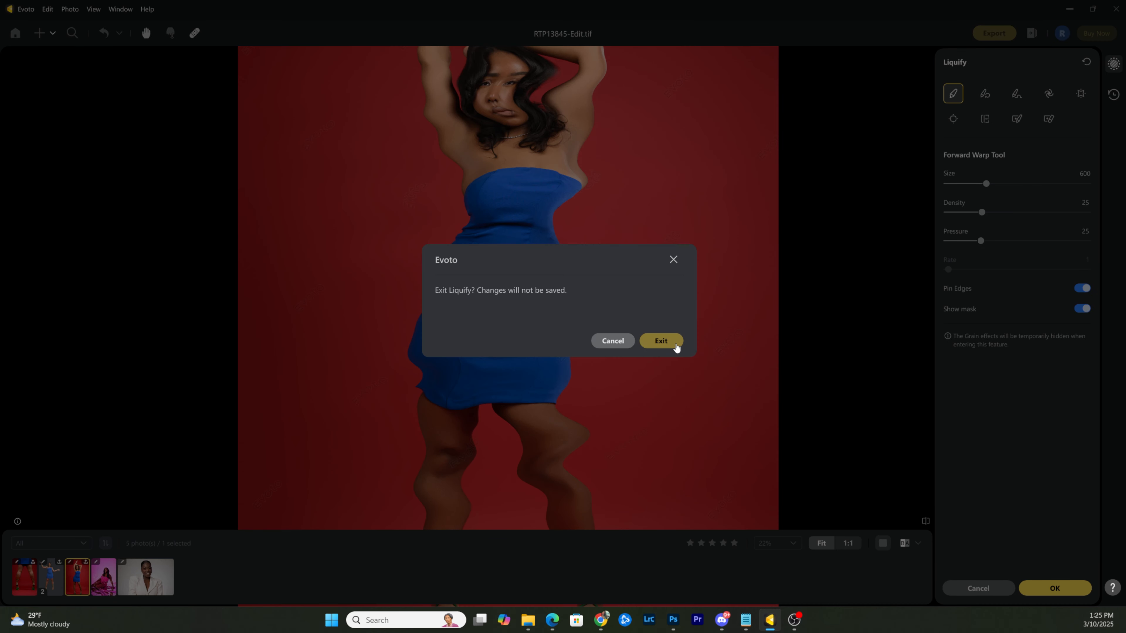
click(673, 346)
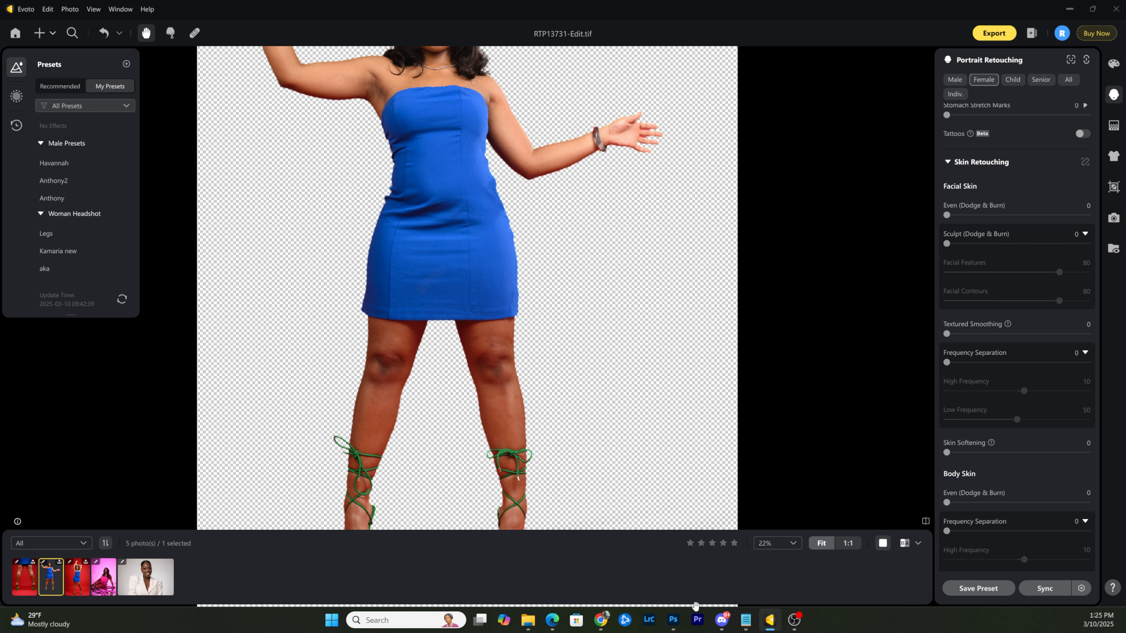
- Switch to Photoshop and hide Layer 2, Layer 1 copy and Background copy in the RTP13707-Edit.tif composite
click(674, 621)
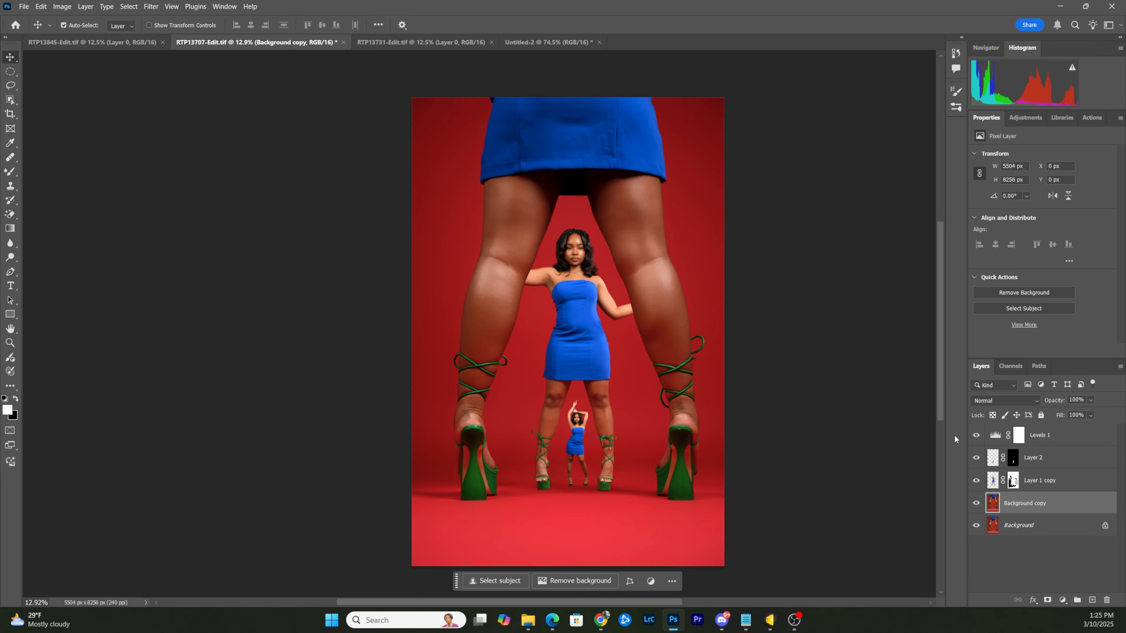
click(977, 458)
click(977, 480)
click(977, 503)
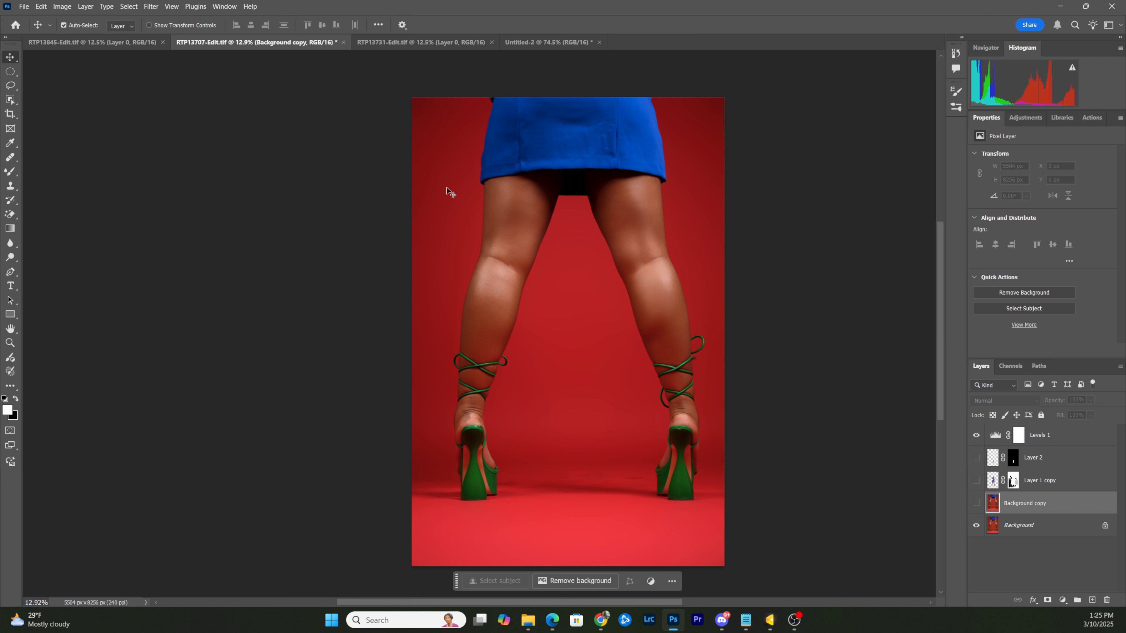
- Show the Background copy and Layer 1 copy layers again to review how the composite is built
click(976, 503)
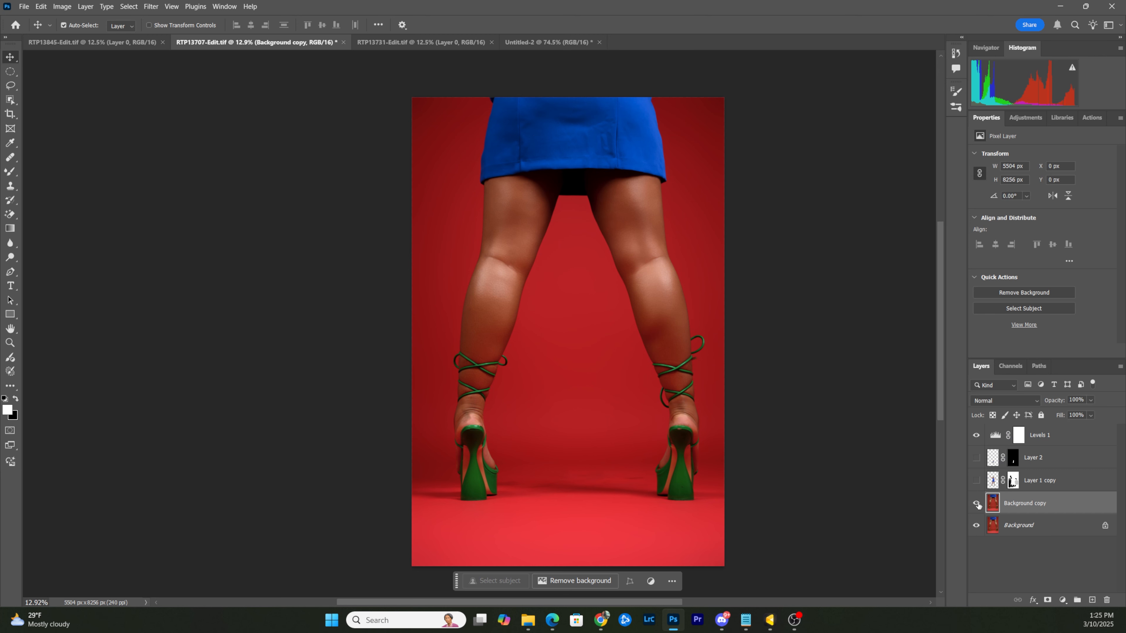
click(977, 480)
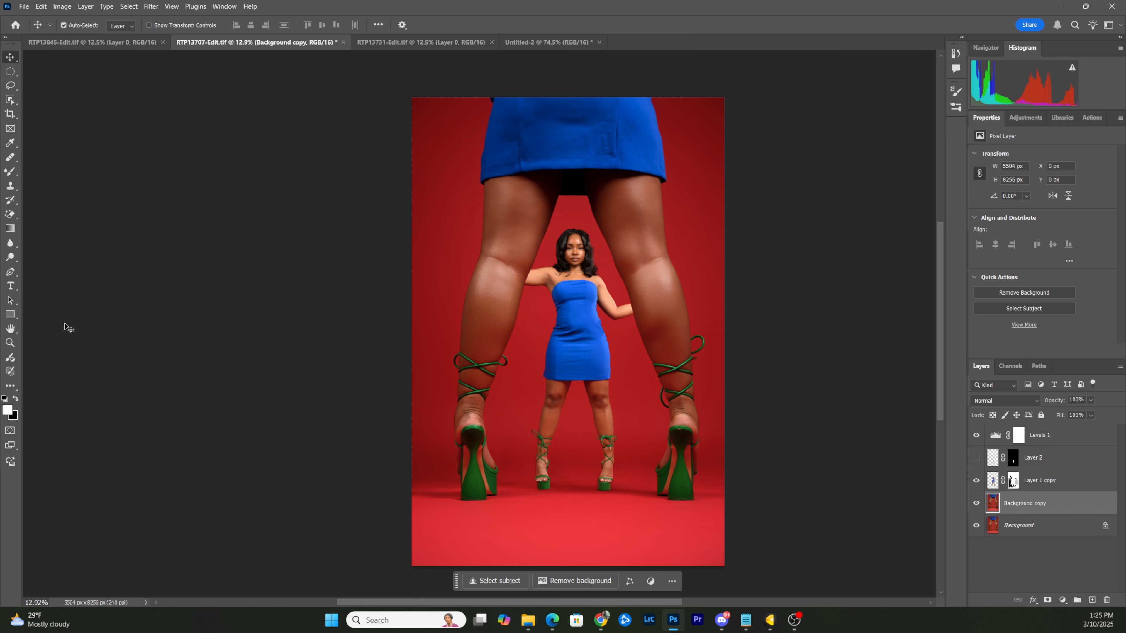
click(1013, 482)
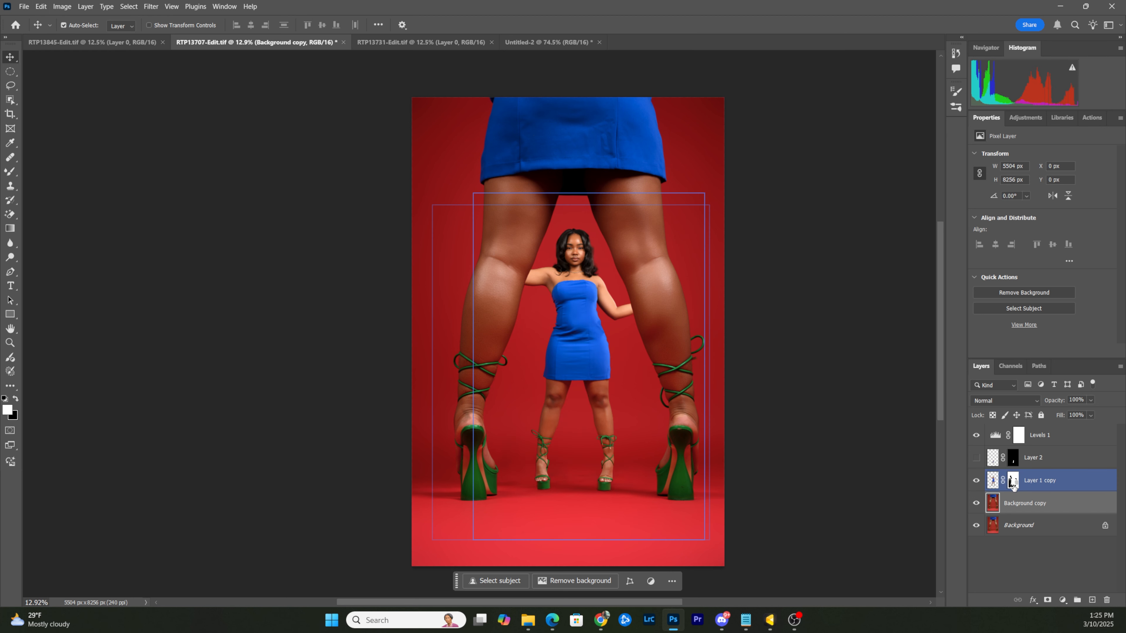
click(526, 275)
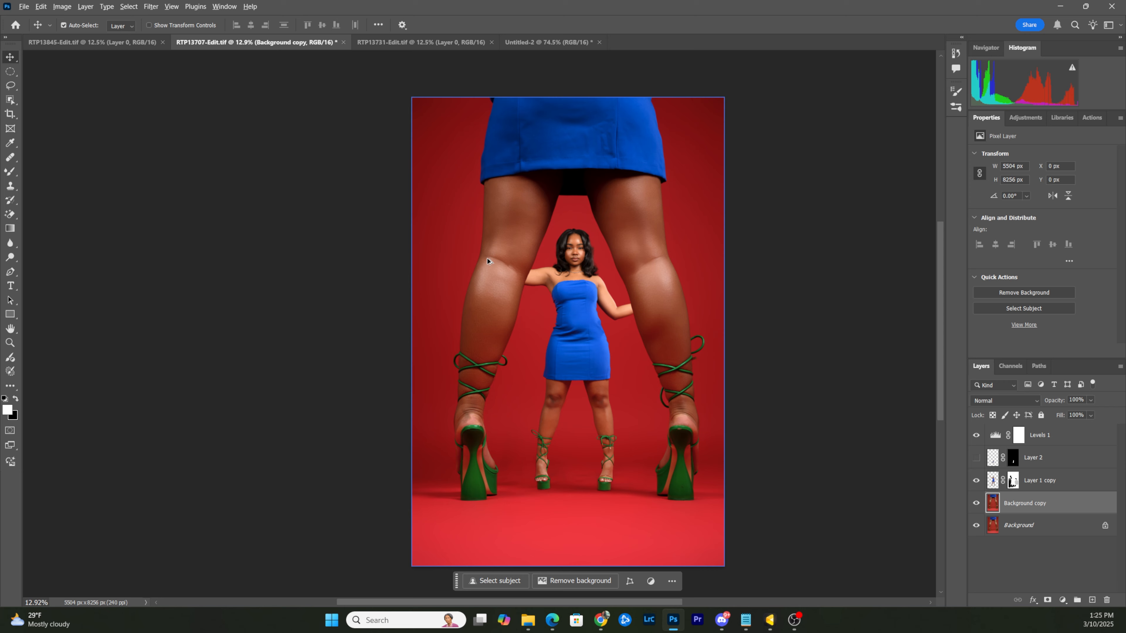
- Examine the standing woman's arms against the large legs up close, show Layer 2 again and review the full composite
scroll(488, 262, up, 4)
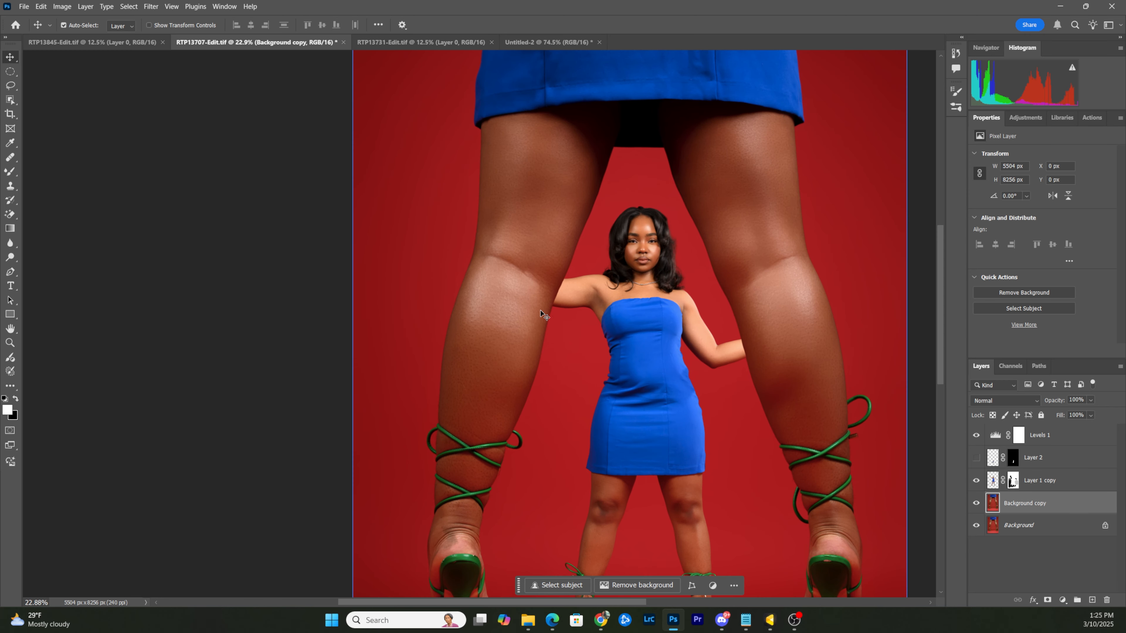
drag(534, 308, 586, 259)
key(ctrl+z)
click(979, 458)
drag(727, 432, 713, 284)
scroll(712, 283, down, 5)
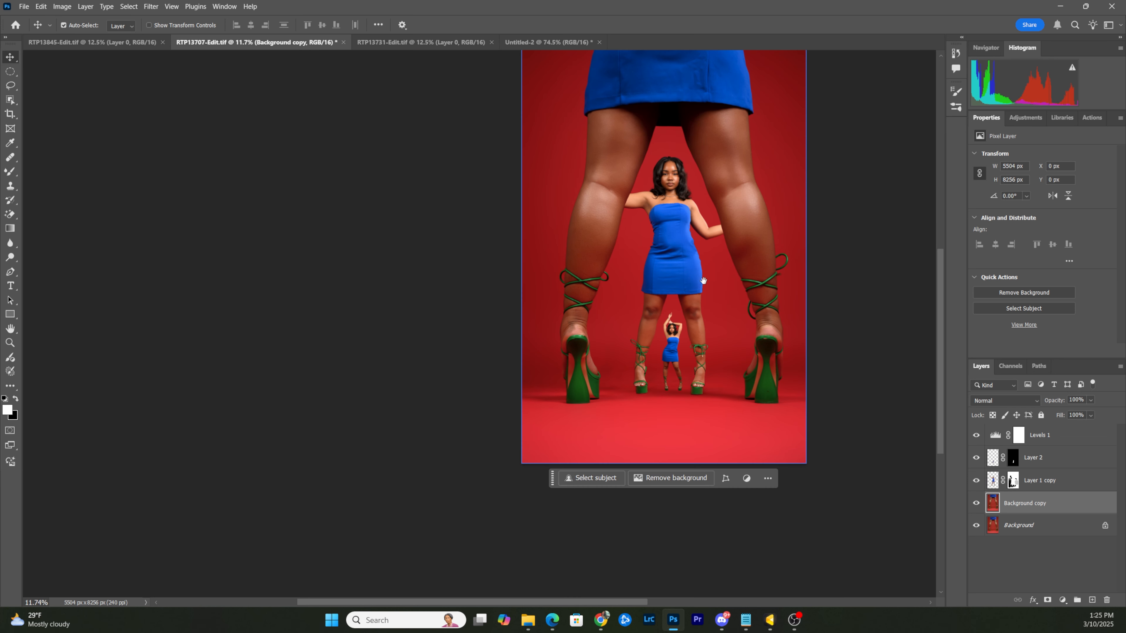